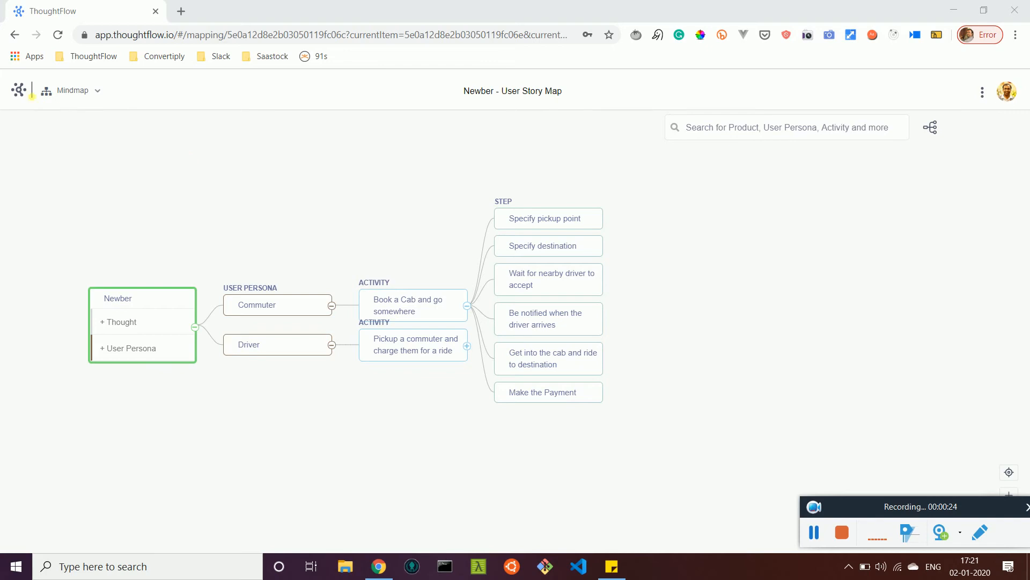
Step: Create a new map titled "ThoughtFlow Website Map" from scratch, with "ThoughtFlow Website" as its first record
left_click(25, 91)
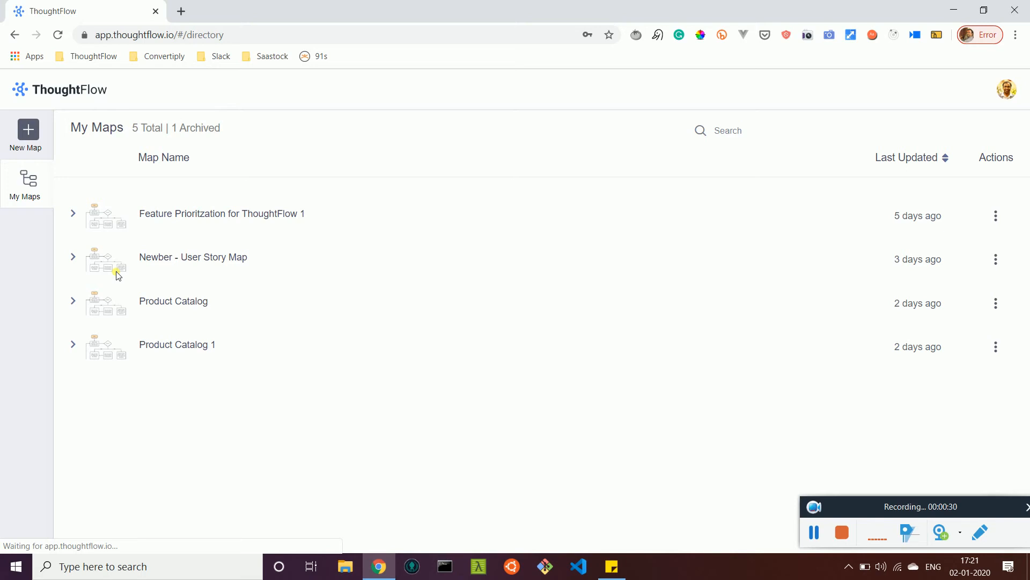
left_click(34, 139)
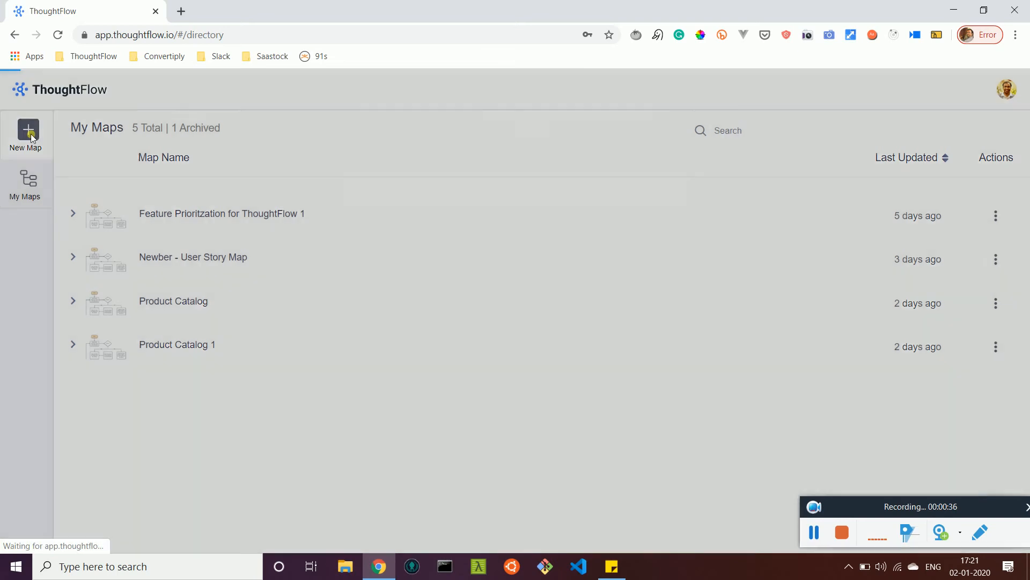
left_click(402, 169)
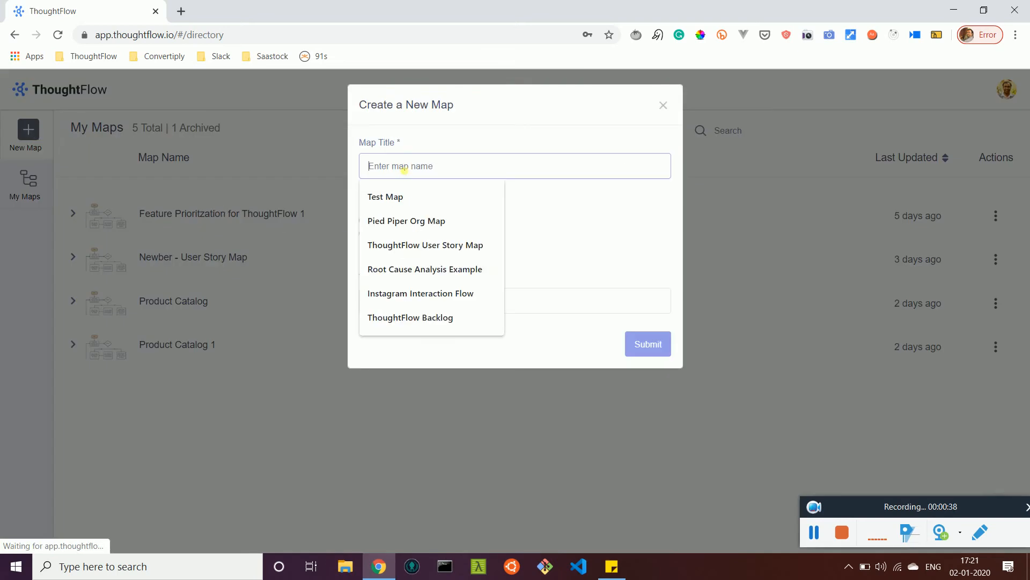
type("ThoughtFlow Website Map")
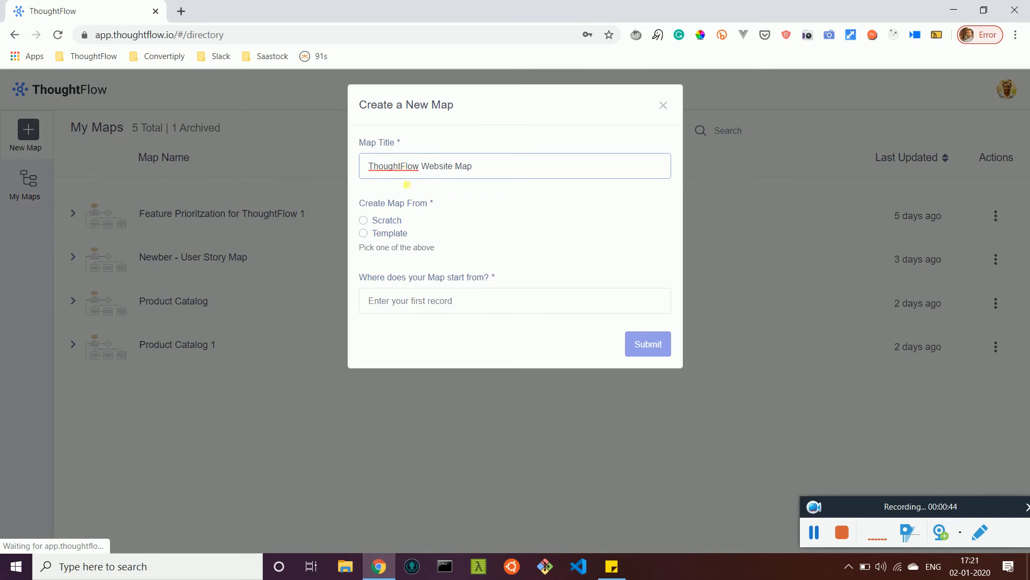
left_click(363, 220)
left_click(422, 308)
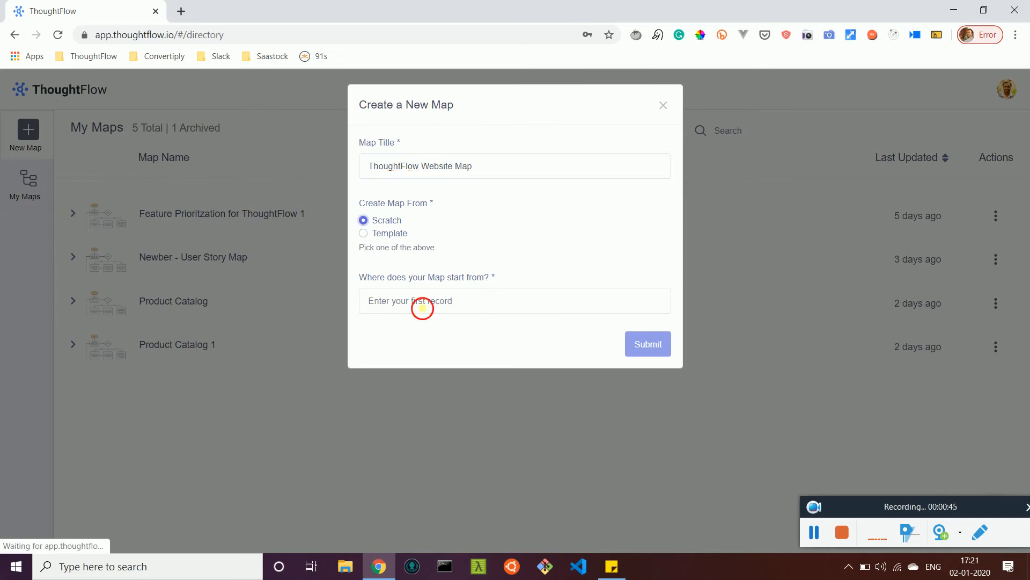
type("Thou")
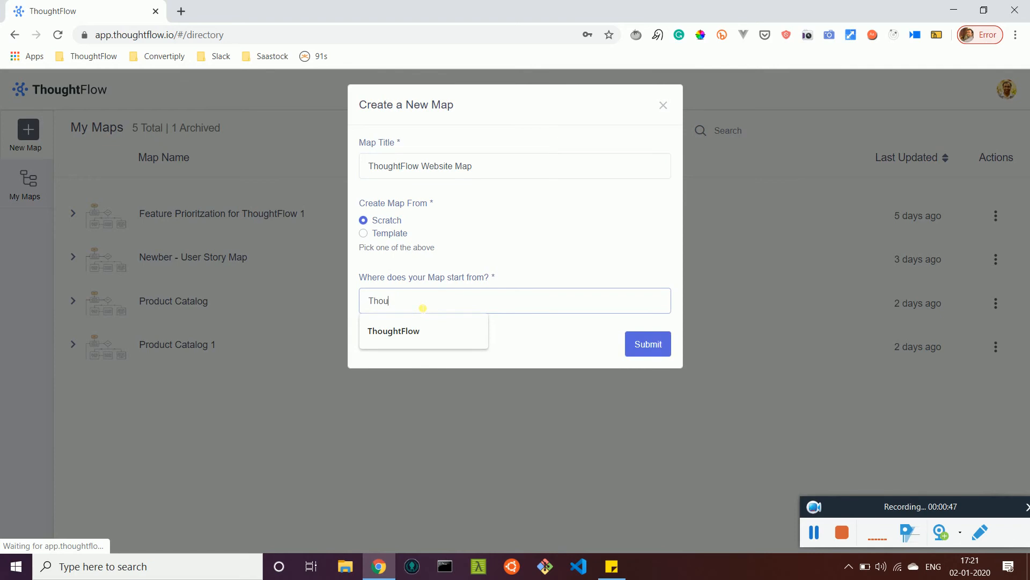
type("ghtFlow Website")
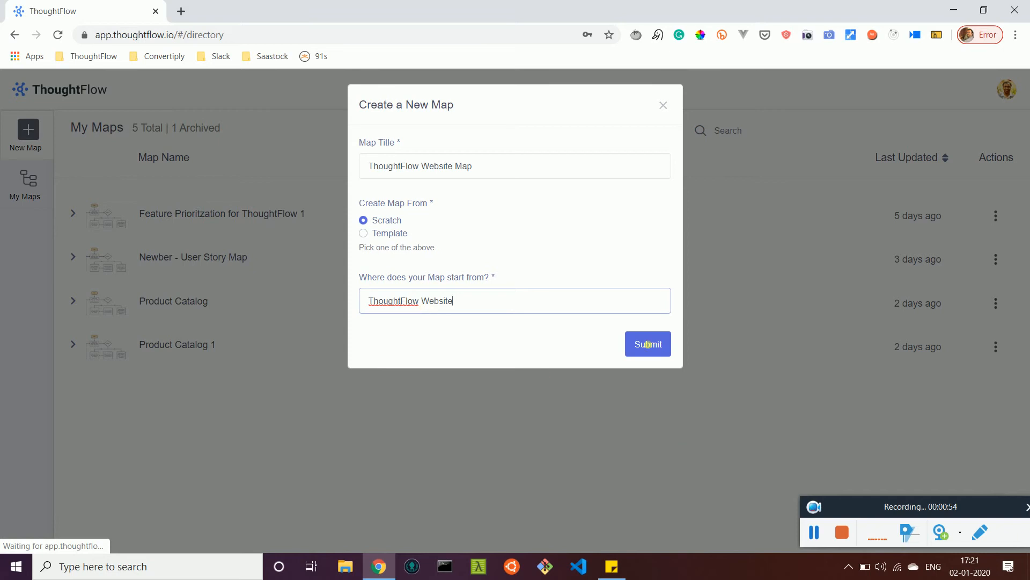
left_click(649, 345)
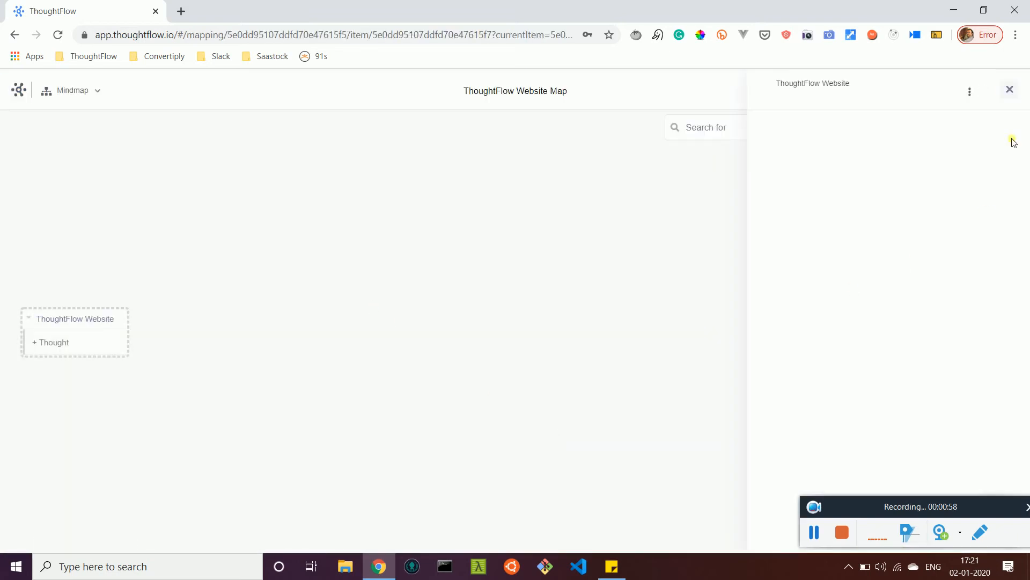
left_click(1010, 90)
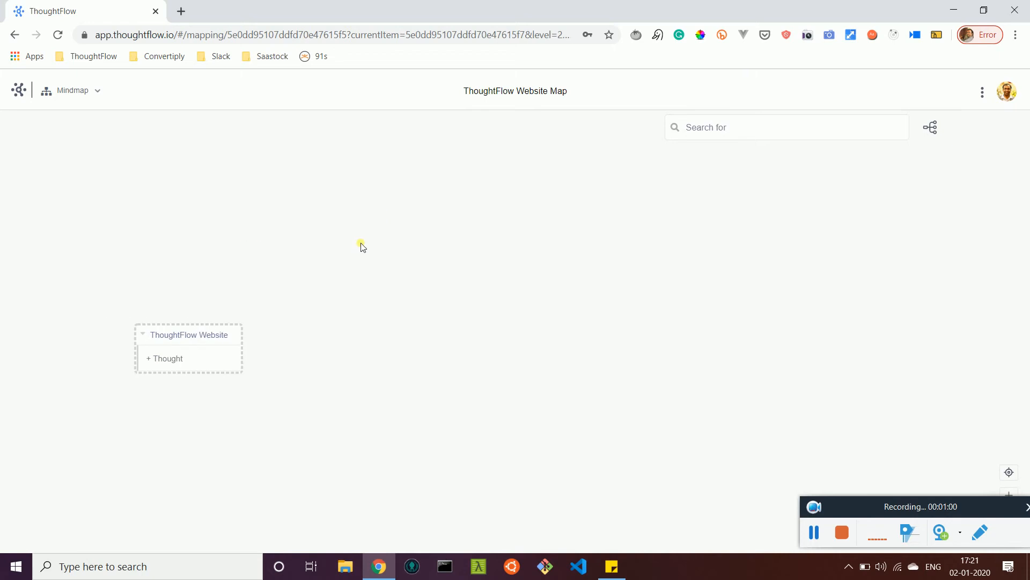
Step: Assign the concept "Website" to the ThoughtFlow Website node
left_click(123, 298)
left_click(163, 353)
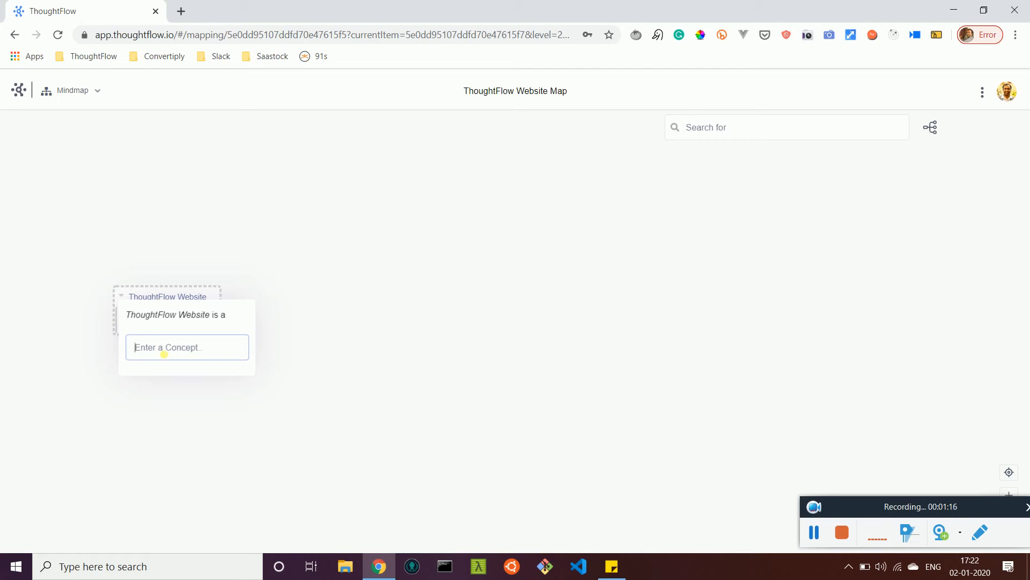
type("Website")
key("Return")
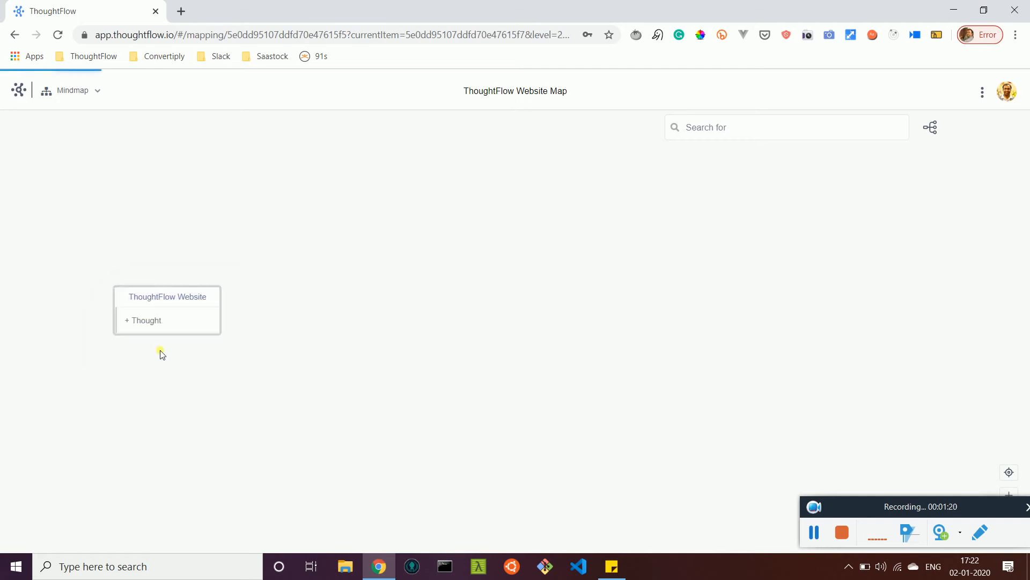
Step: Switch the map from the mindmap to the Data Structures view
left_click(83, 91)
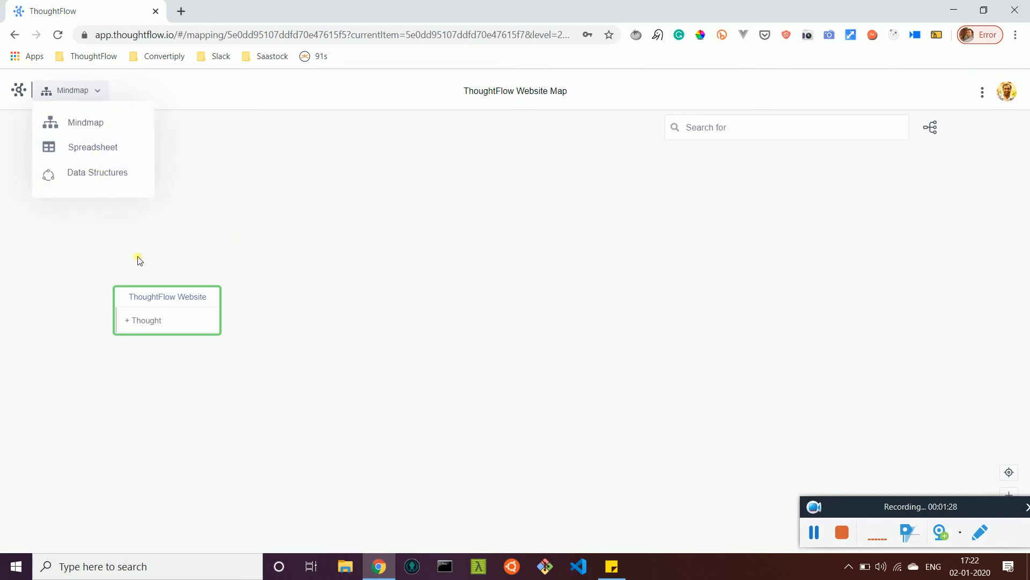
left_click(107, 178)
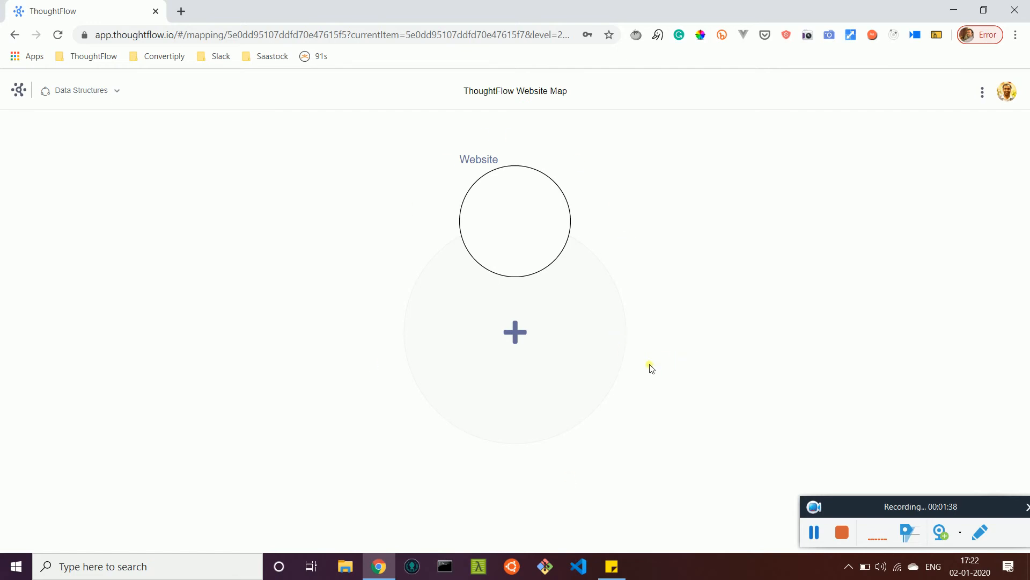
left_click_drag(860, 516, 832, 507)
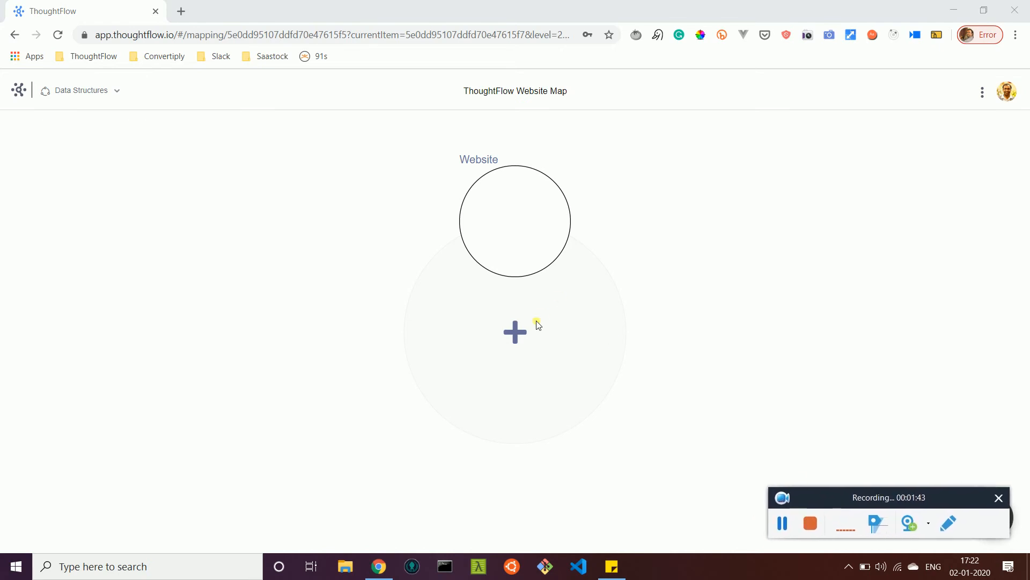
Step: Add the concepts "Pages", "Blog Post", "Section" and "Link" to the data structure
left_click(516, 333)
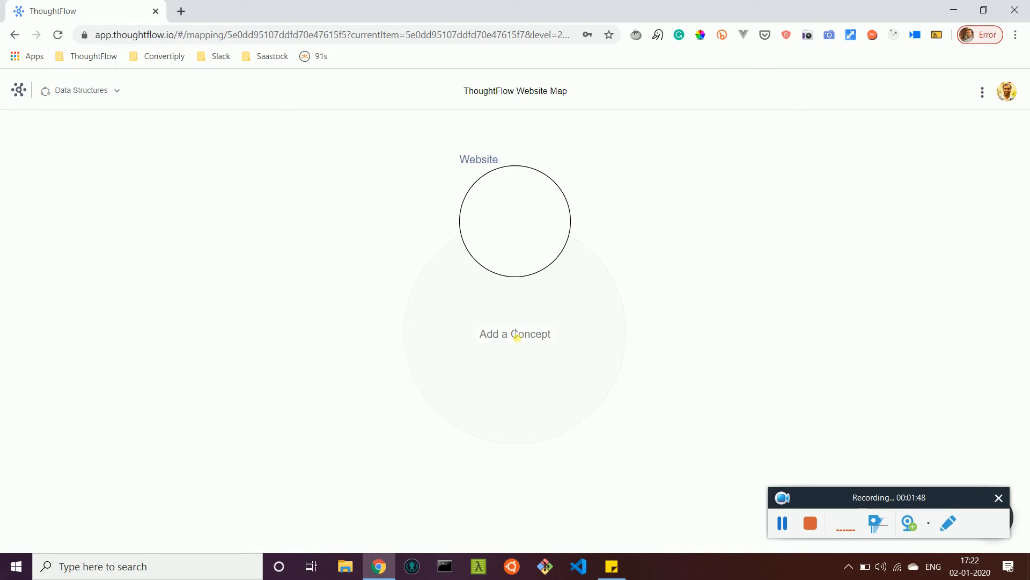
type("Pages")
key("Return")
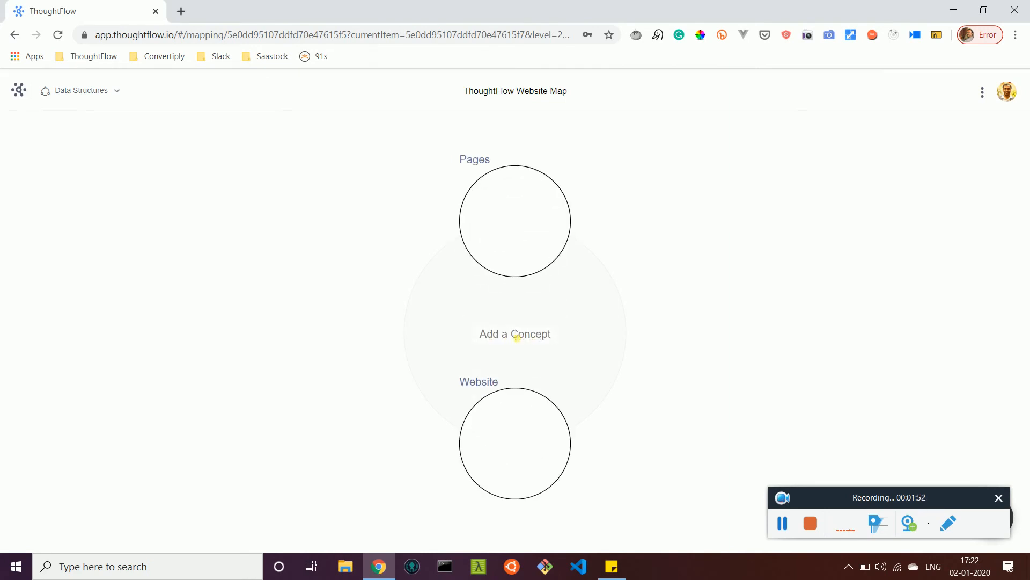
type("Blog Post")
key("Return")
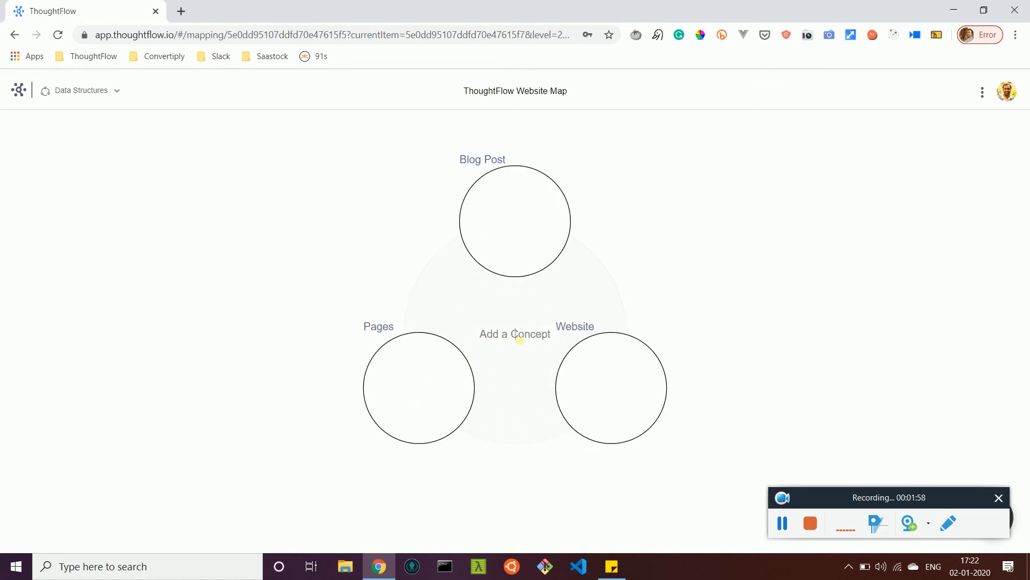
type("Section")
key("Return")
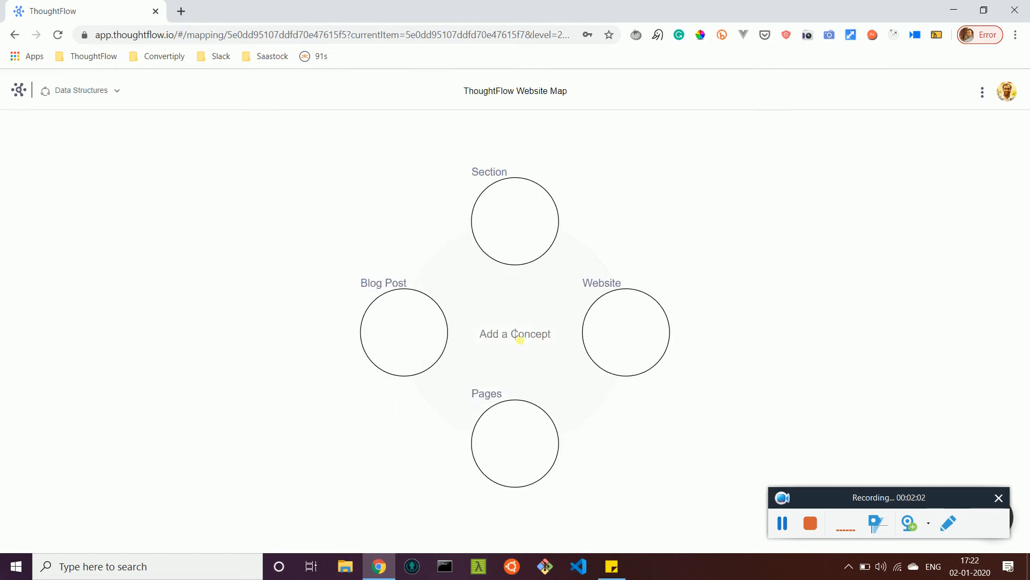
type("Links")
key("BackSpace")
key("Return")
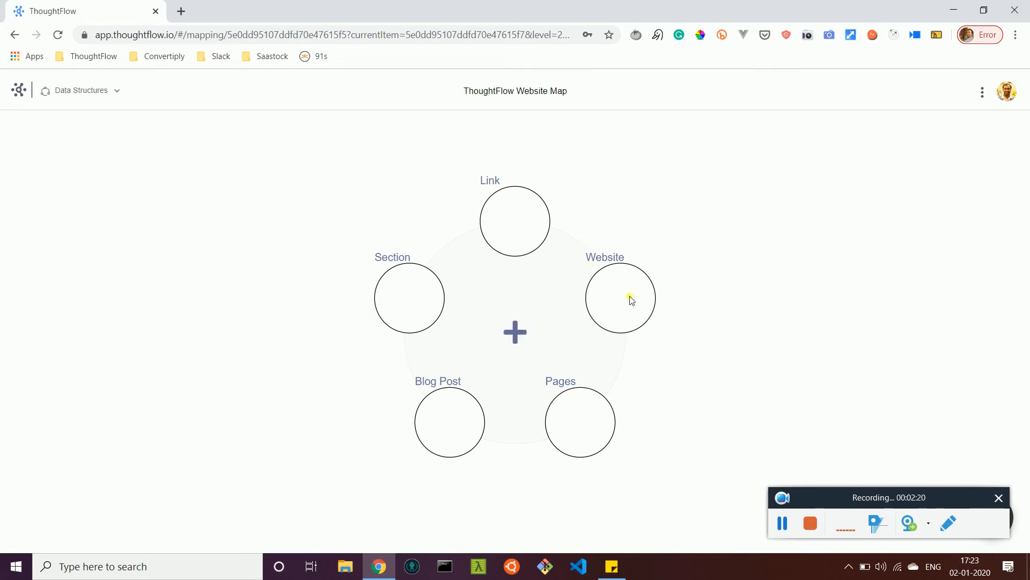
Step: Connect Website to Pages, Pages to Section, Website to Blog Post, Section to Link, and Link to Pages
mouse_move(625, 295)
left_click_drag(624, 299, 577, 422)
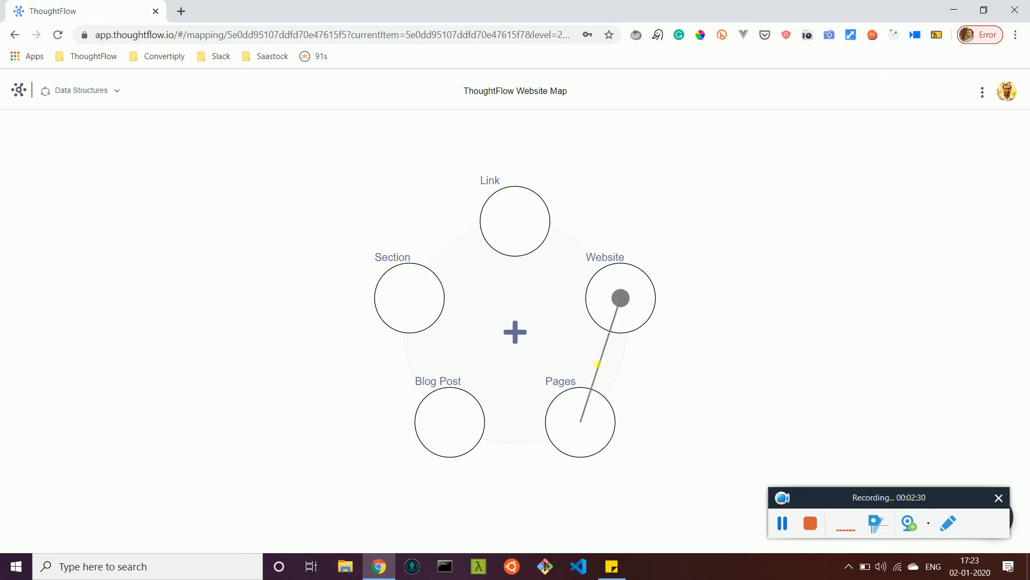
left_click_drag(580, 430, 424, 301)
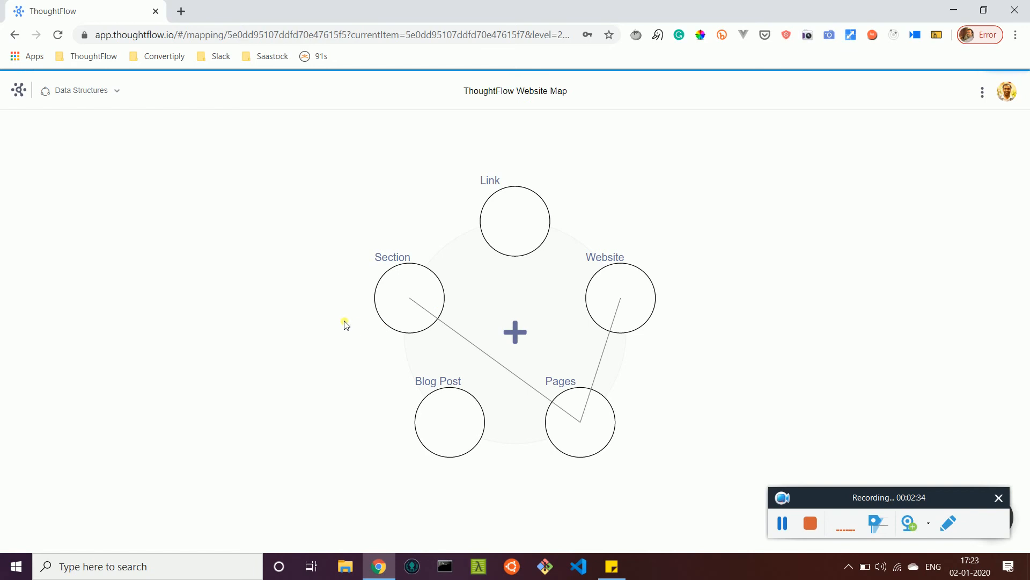
left_click_drag(619, 298, 438, 421)
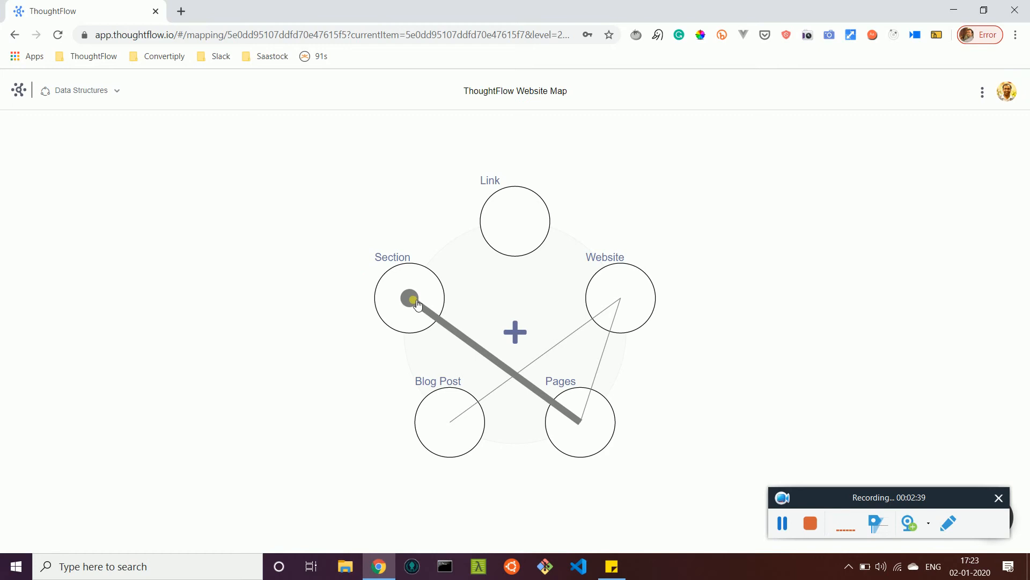
left_click_drag(408, 297, 509, 233)
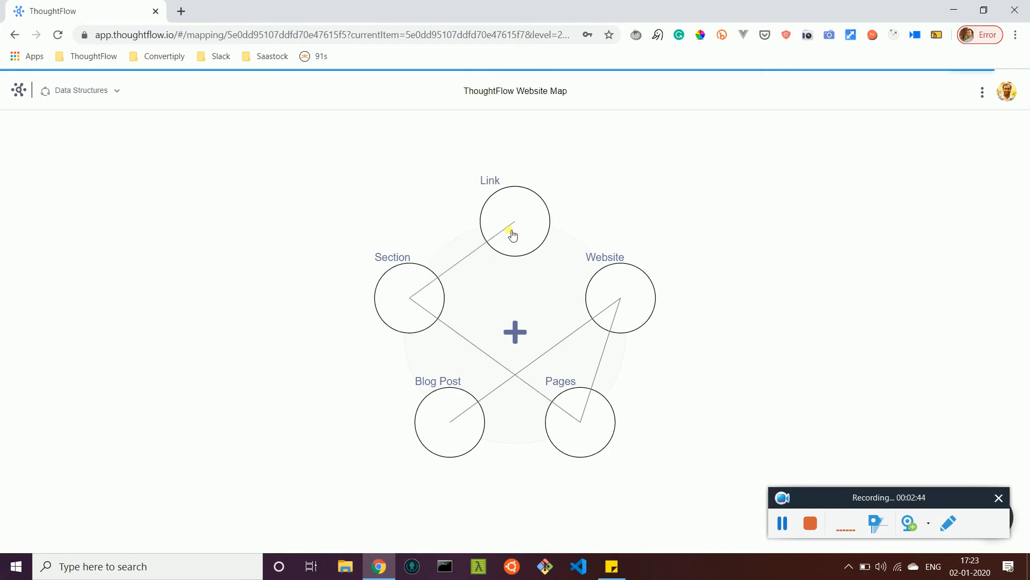
left_click_drag(515, 220, 567, 392)
left_click(567, 393)
mouse_move(515, 221)
left_click_drag(516, 221, 586, 430)
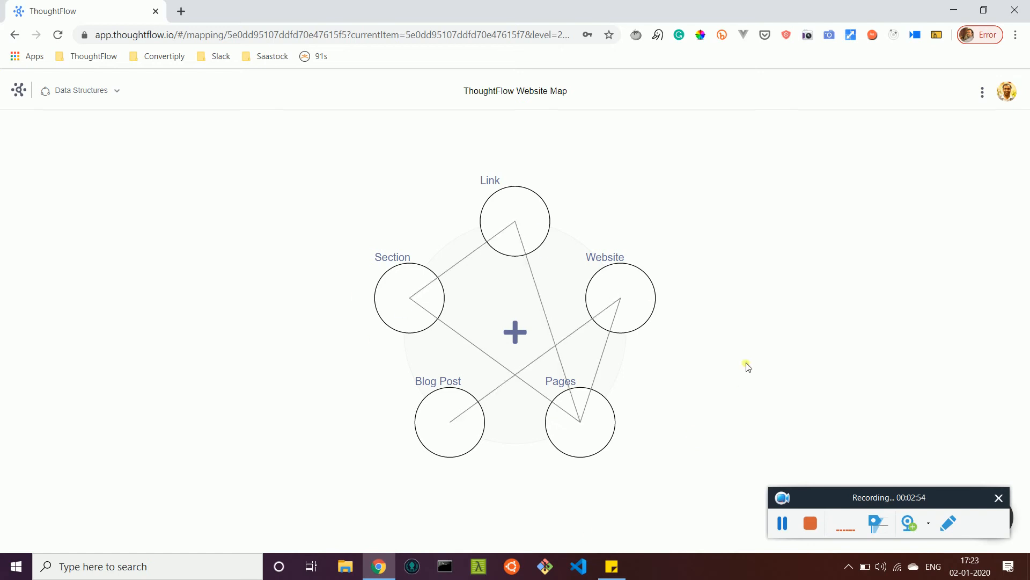
Step: Label the Website–Pages relation "contains" and its reverse "are in a", and save it with one Website mapped to multiple Pages
left_click(606, 348)
left_click(833, 164)
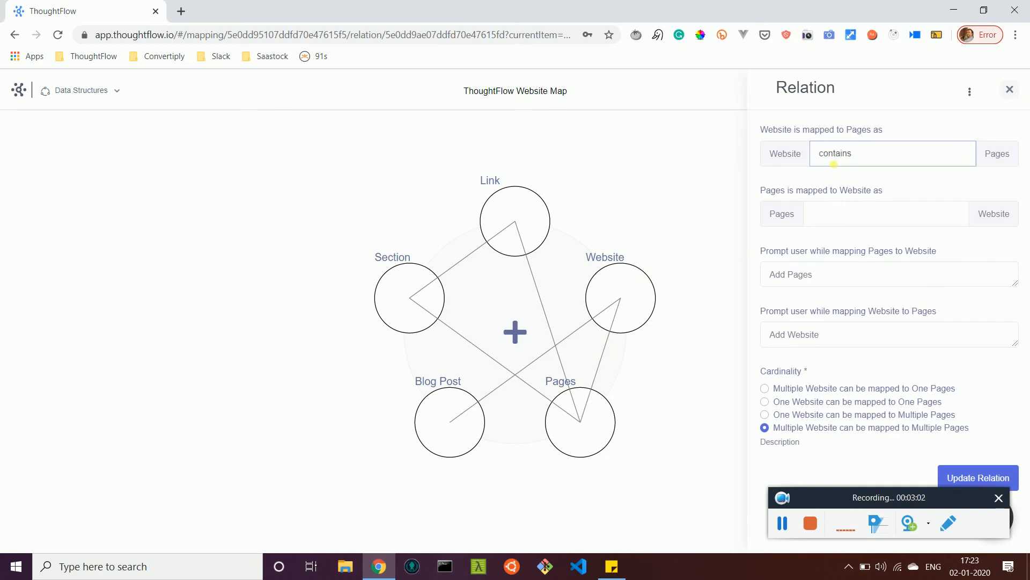
key("Tab")
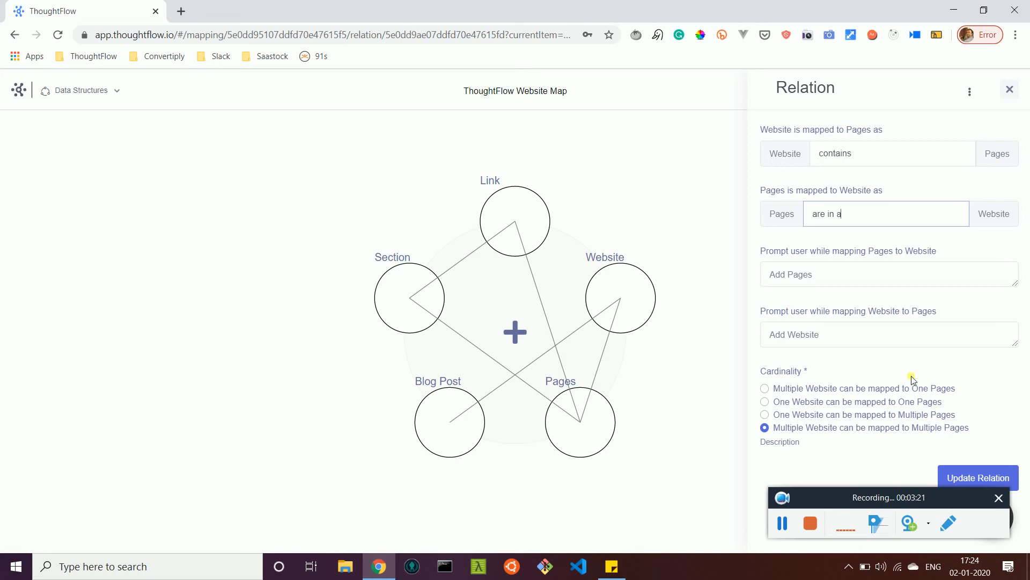
left_click(763, 416)
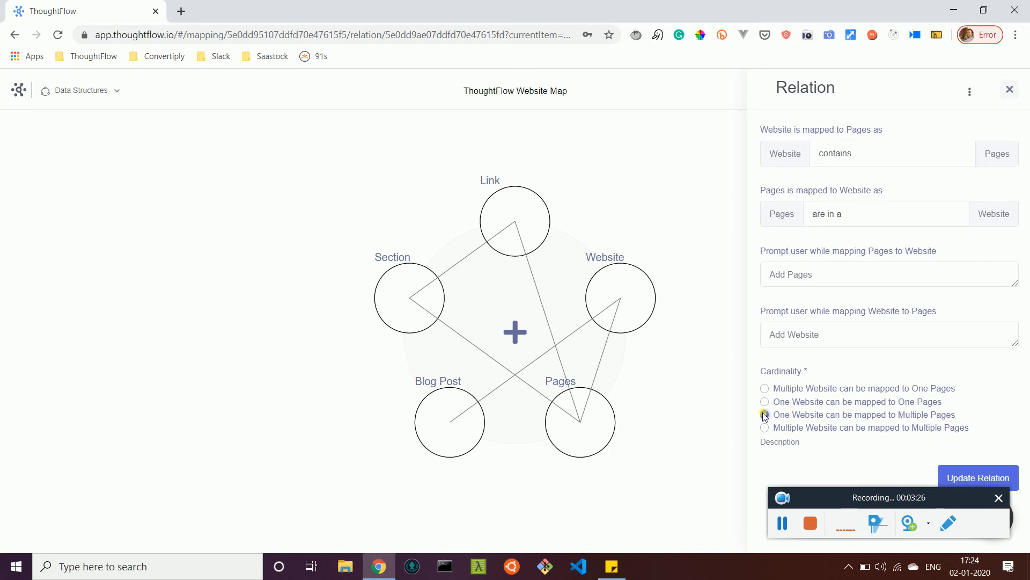
left_click(980, 480)
left_click(1009, 88)
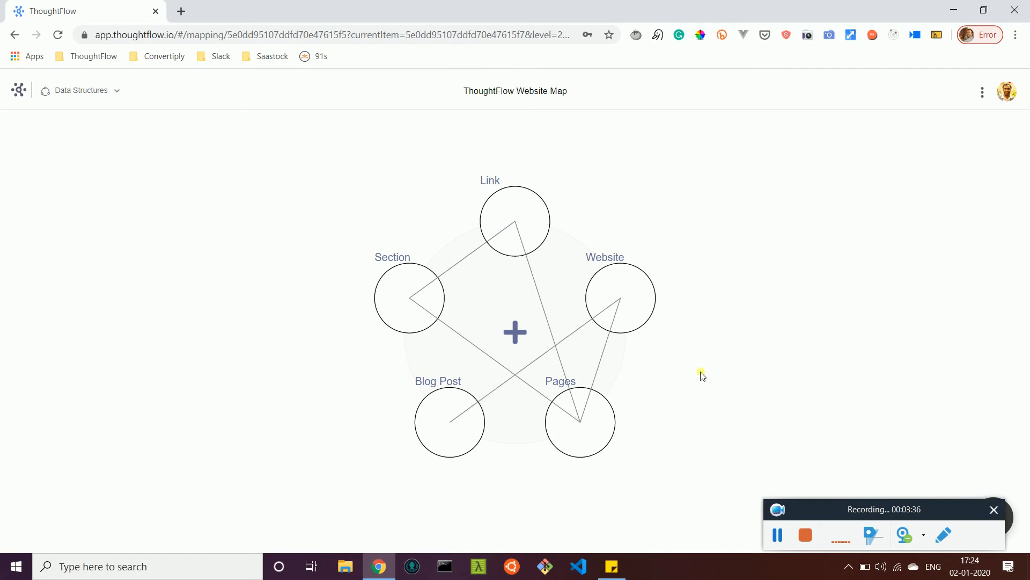
Step: Update the Website–Blog Post relation so that one Website can be mapped to multiple Blog Post records
left_click(584, 330)
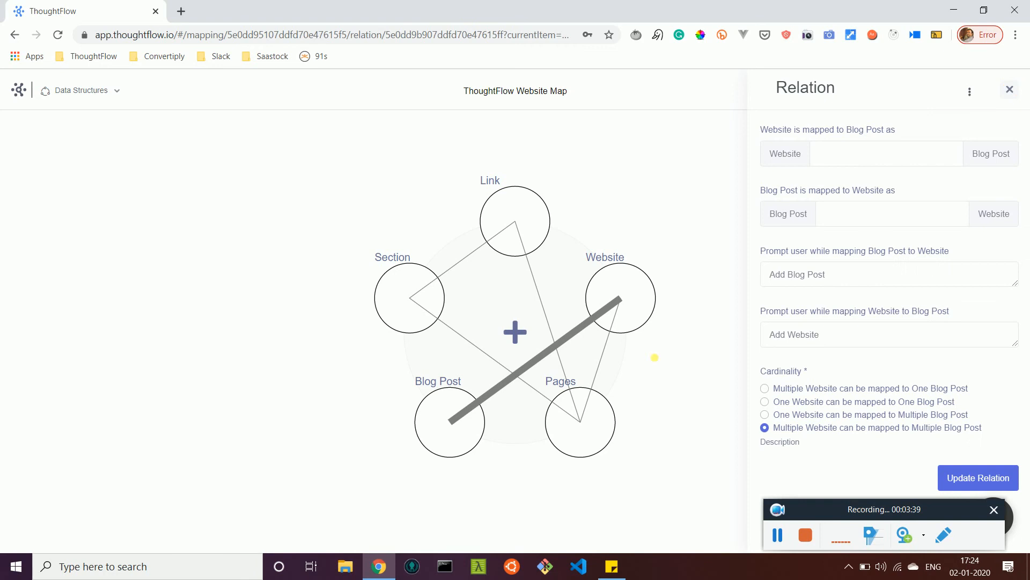
left_click(764, 415)
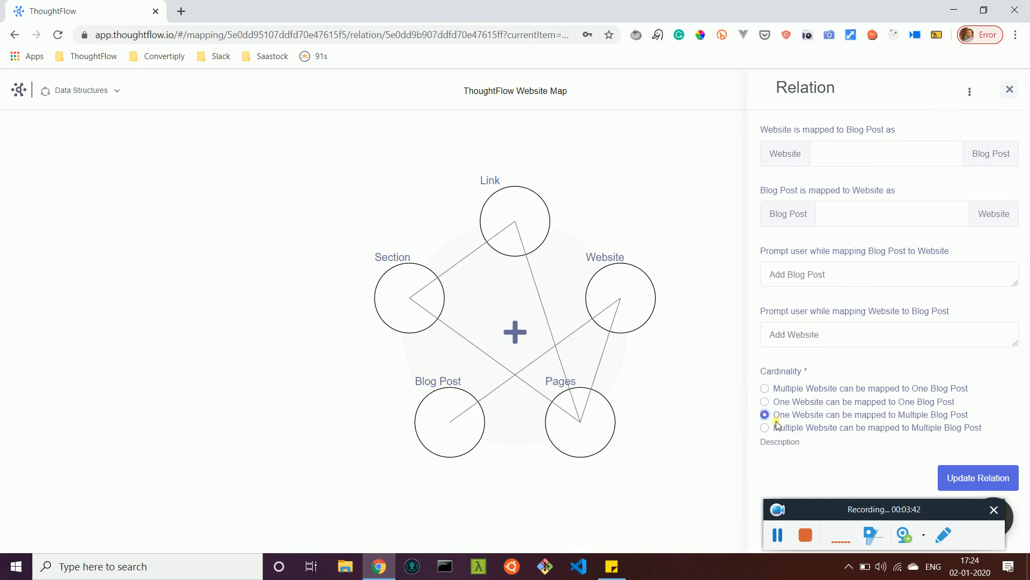
left_click(970, 483)
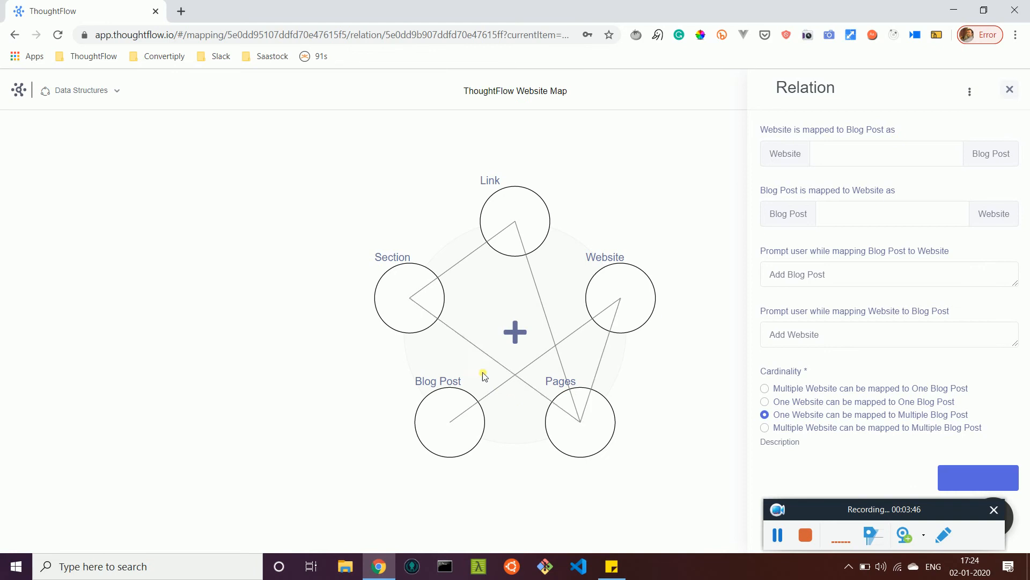
Step: Update the Pages–Section relation so that one Pages record can be mapped to multiple Section records
left_click(450, 329)
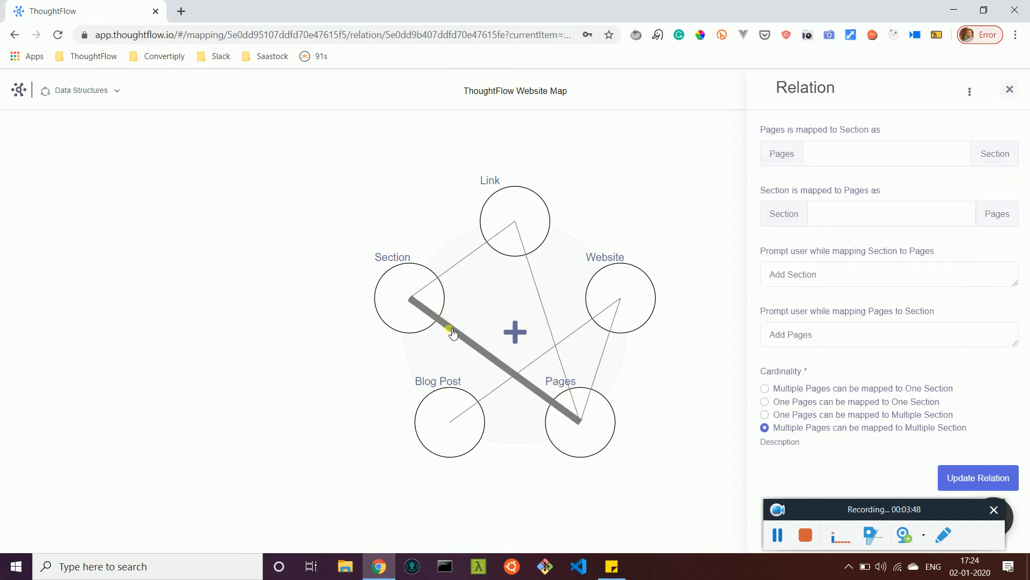
left_click(764, 415)
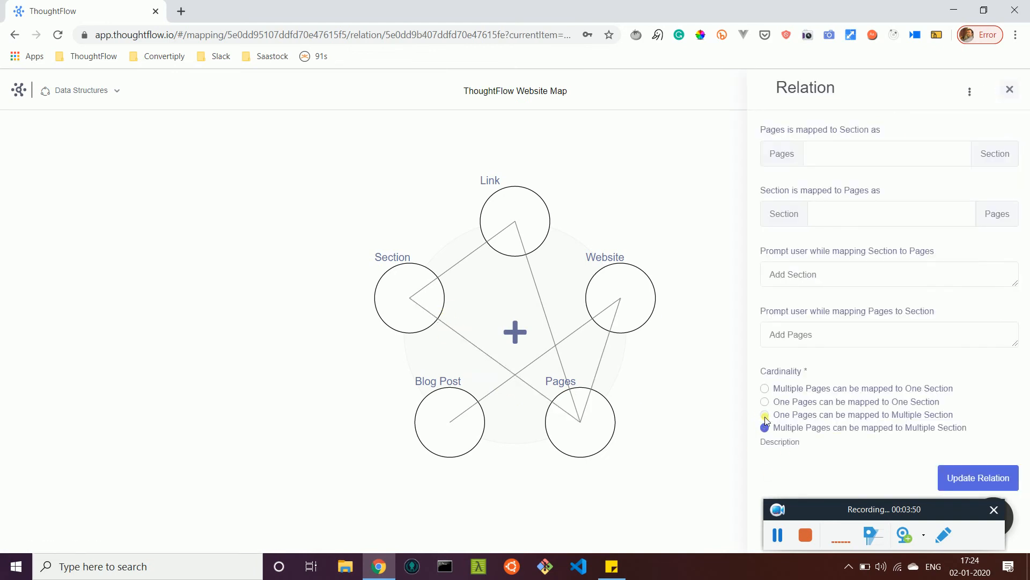
left_click(986, 483)
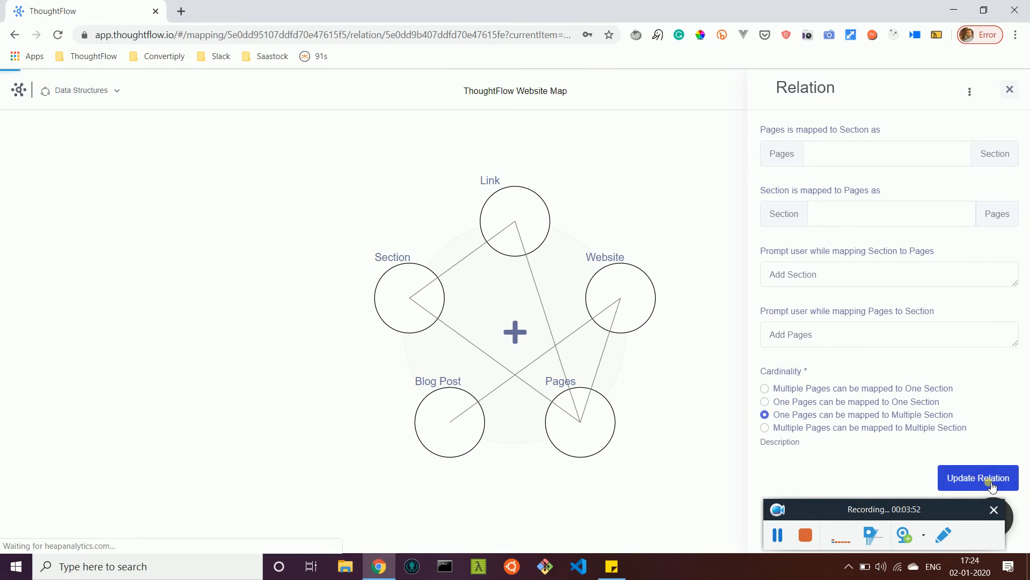
Step: Update the Section–Link relation so that one Section can be mapped to multiple Link records
left_click(466, 258)
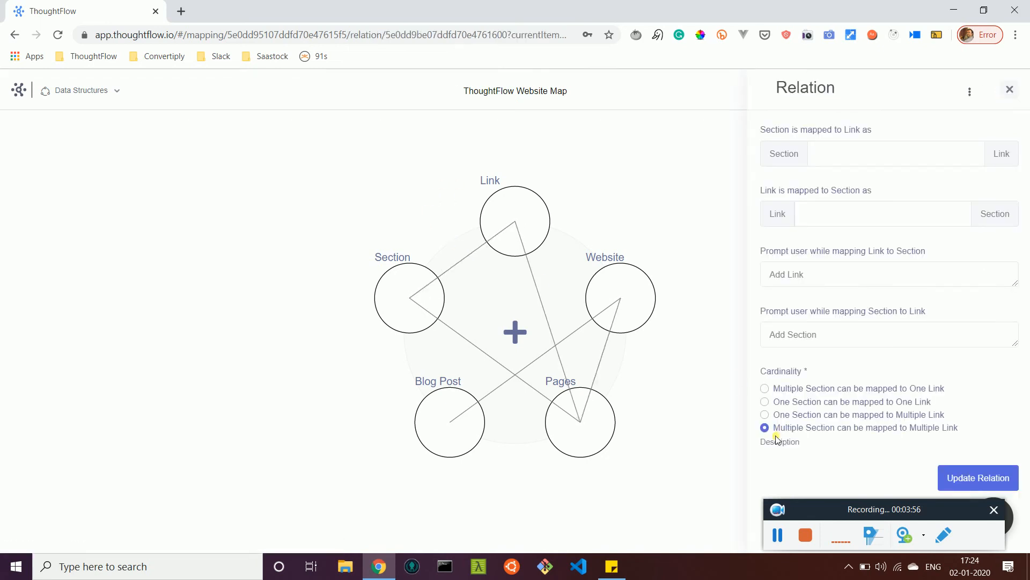
left_click(764, 415)
left_click(978, 477)
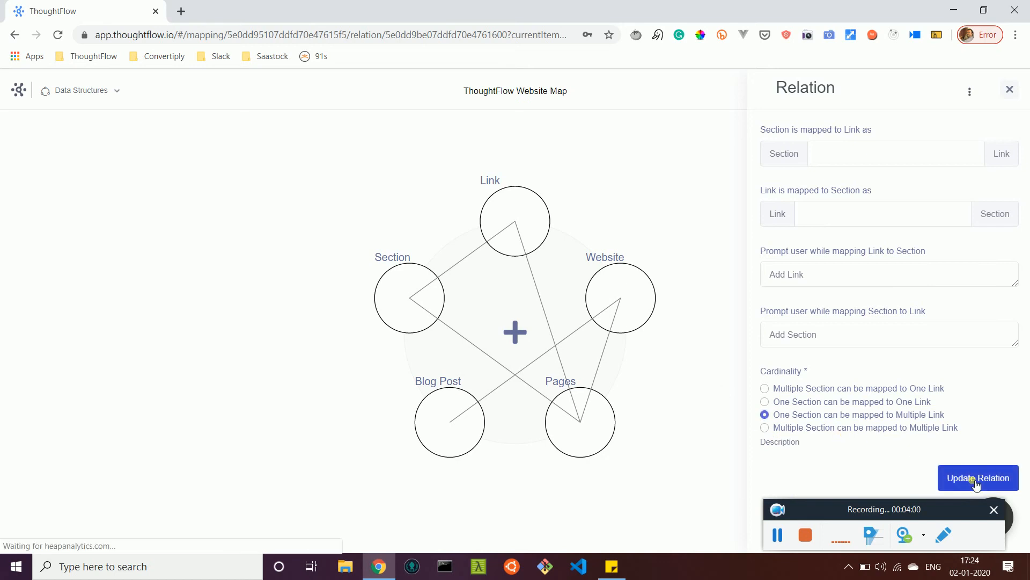
Step: Update the Link–Pages relation so that one Link can be mapped to one Pages record, and close the relation details
left_click(531, 266)
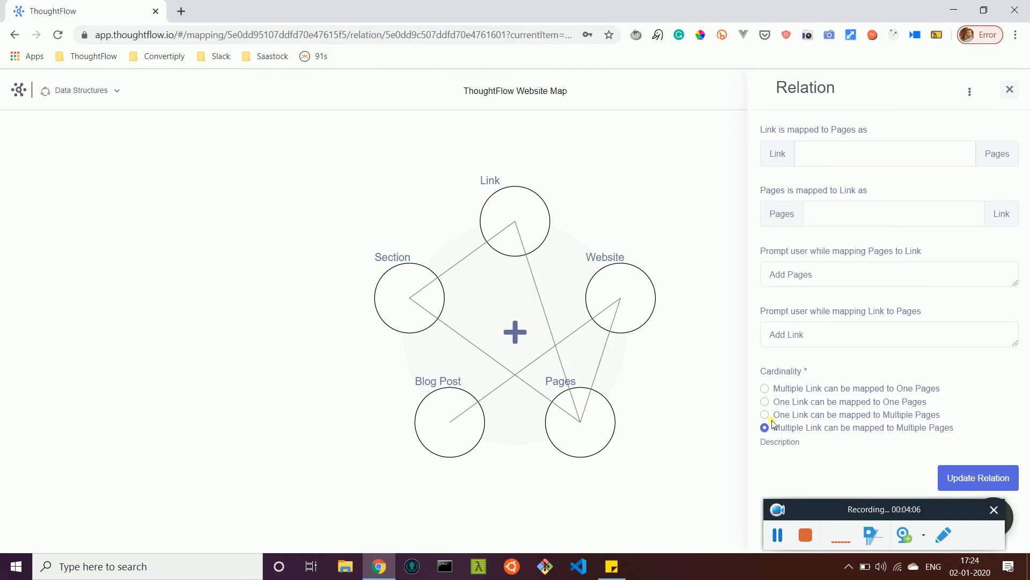
left_click(764, 402)
left_click(979, 477)
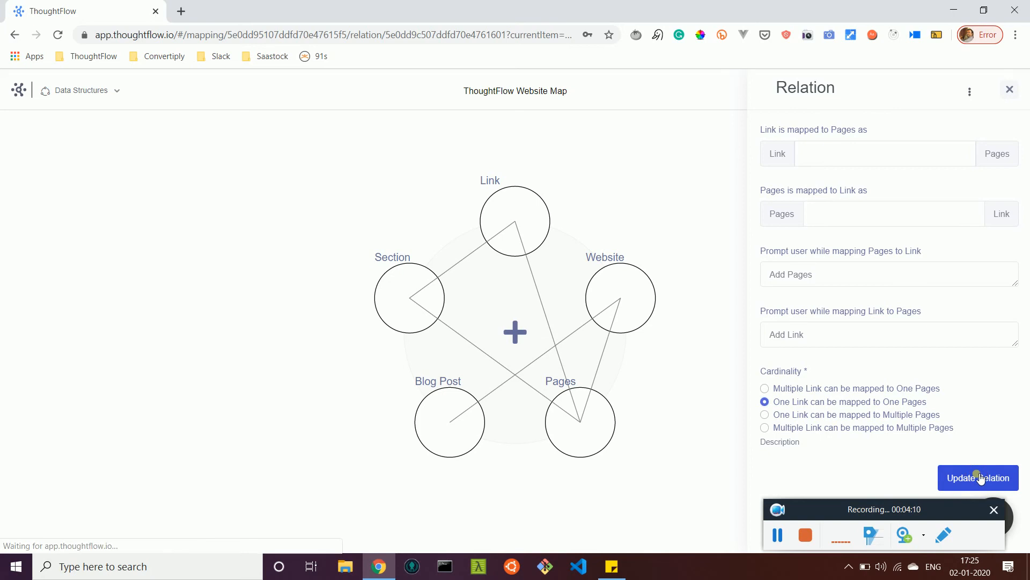
left_click(1009, 90)
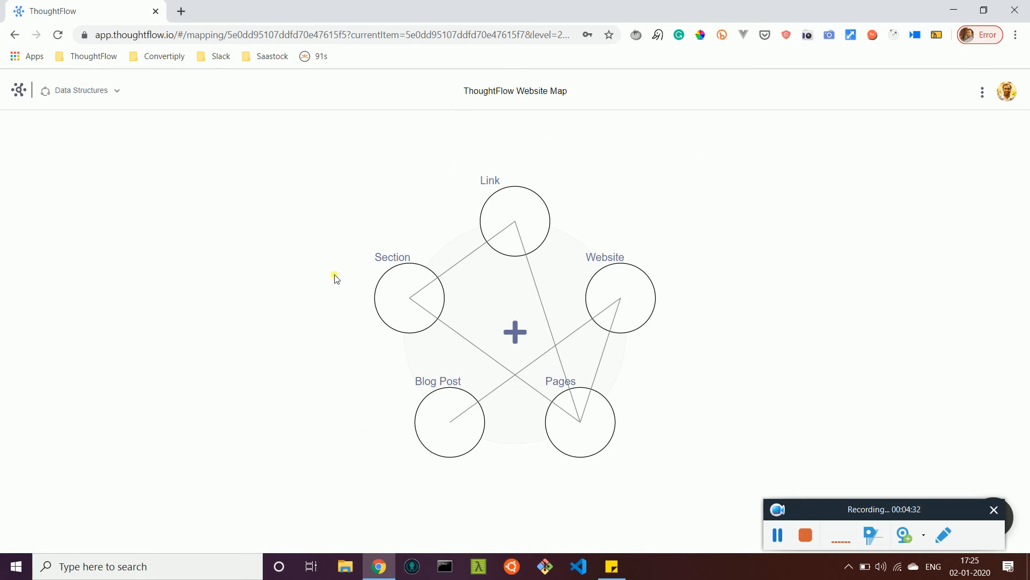
Step: Switch the map to the Mindmap view and add a page named "Home Page" to the ThoughtFlow Website node
left_click(102, 91)
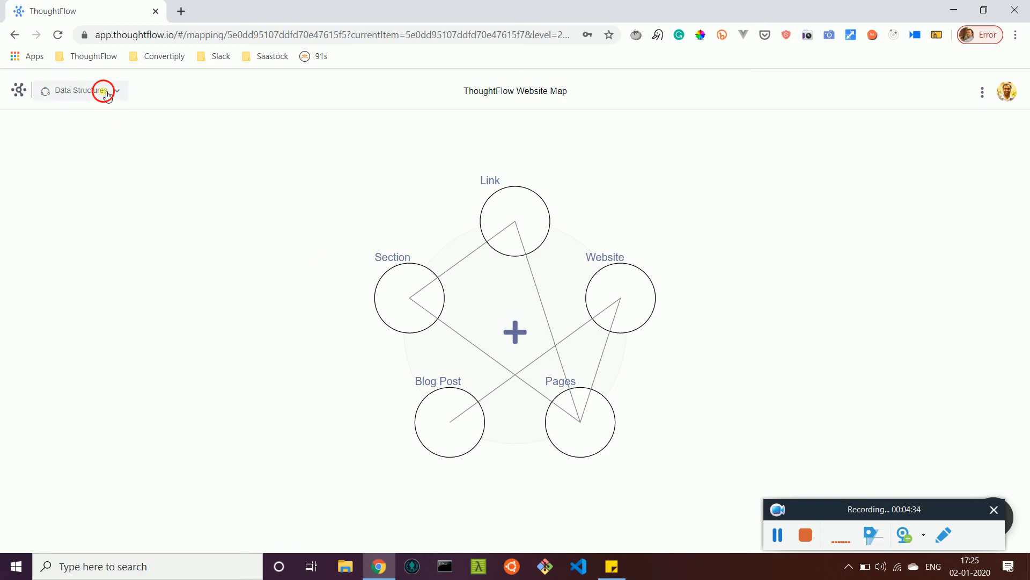
left_click(92, 115)
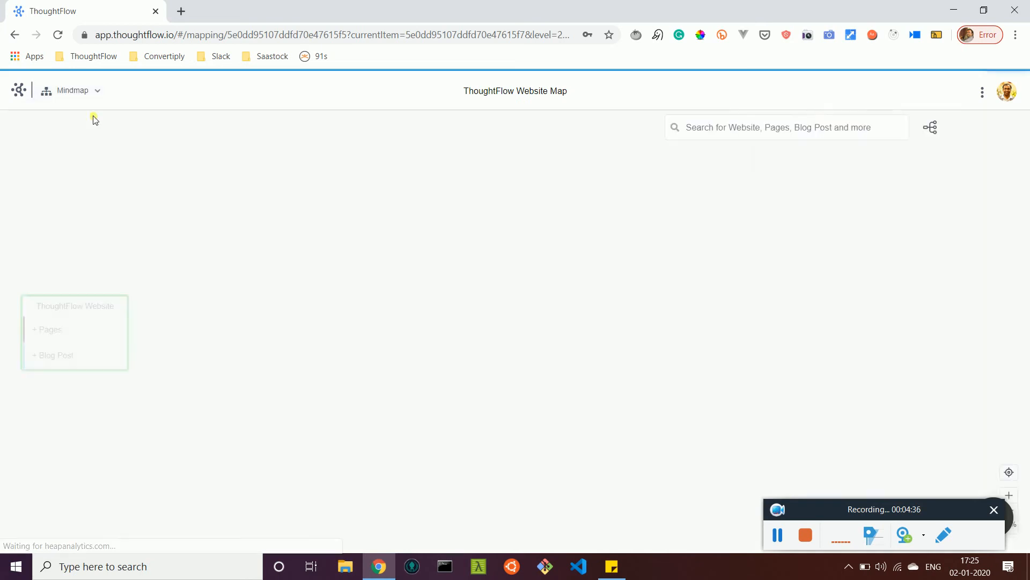
left_click(83, 333)
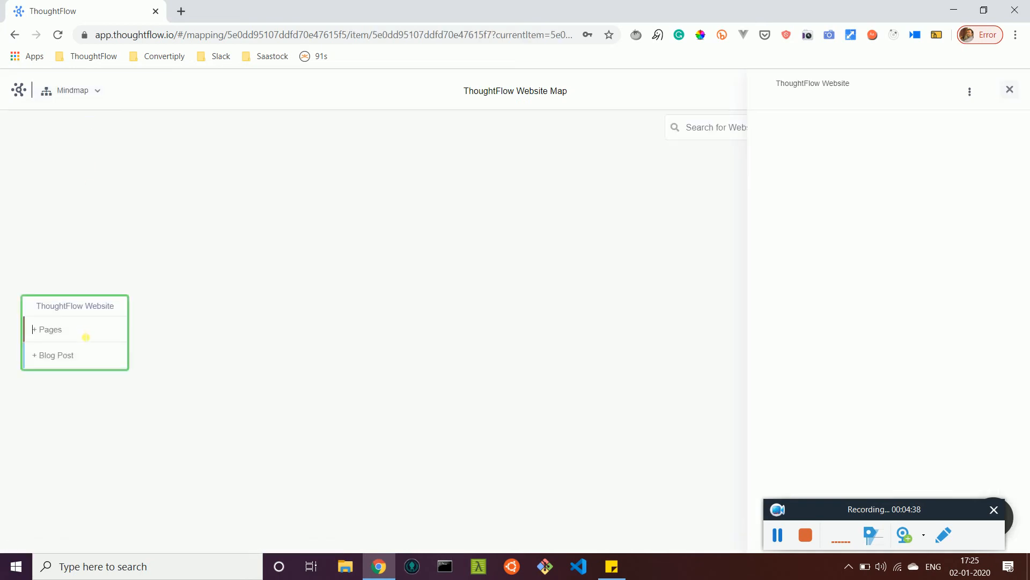
key("Down")
left_click(105, 332)
type("Home Page")
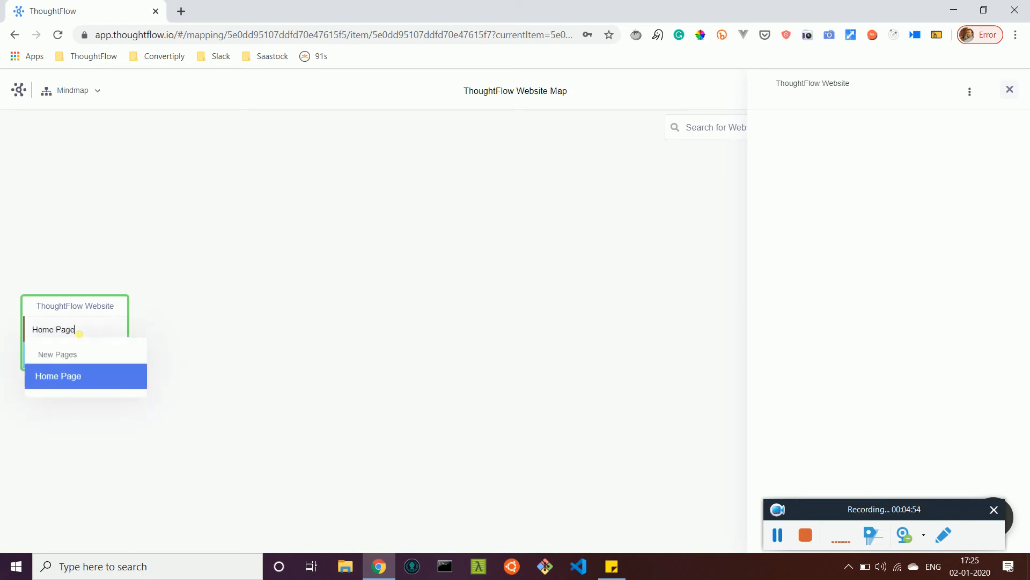
key("Return")
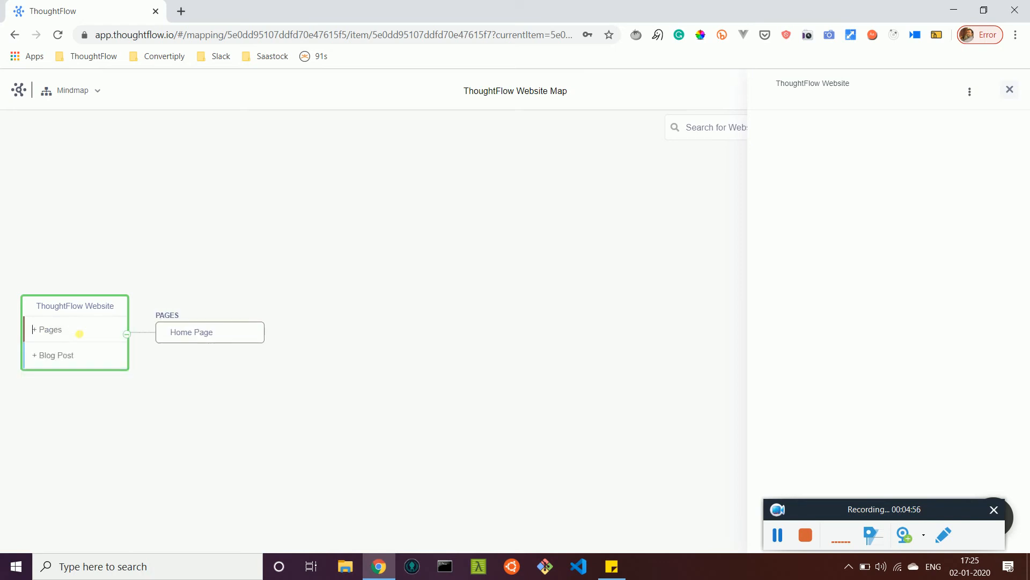
Step: Add the pages "Pricing Page" and "Contact Us" to the ThoughtFlow Website node
type("Pricing Page")
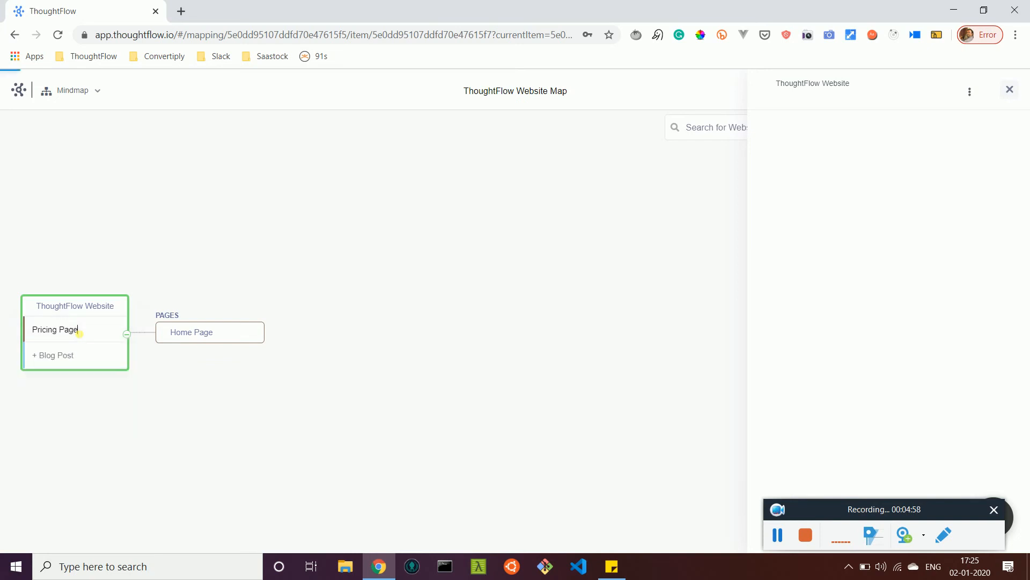
key("Return")
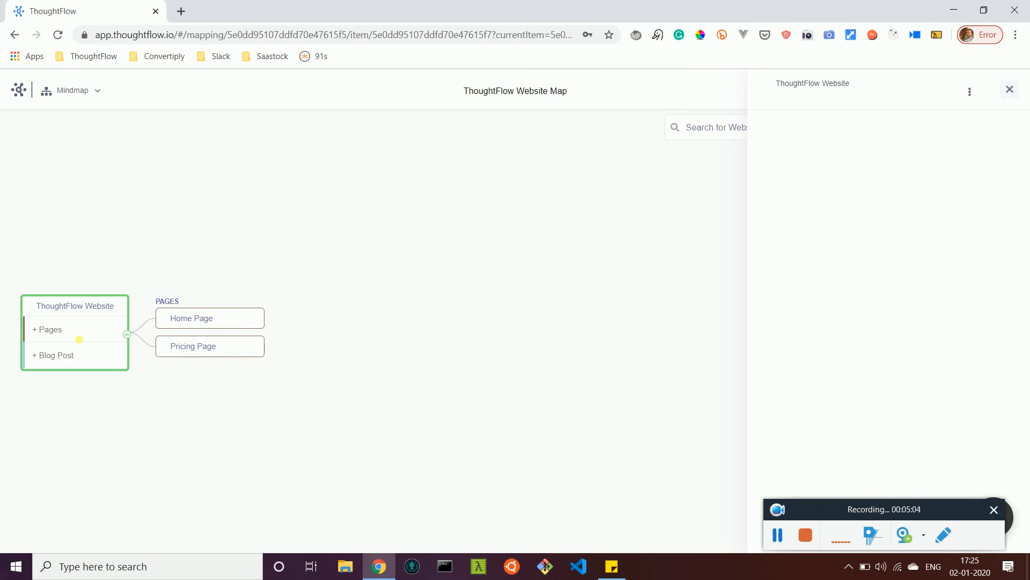
type("Conatc")
key("BackSpace")
key("BackSpace")
key("BackSpace")
type("tact Us")
key("Return")
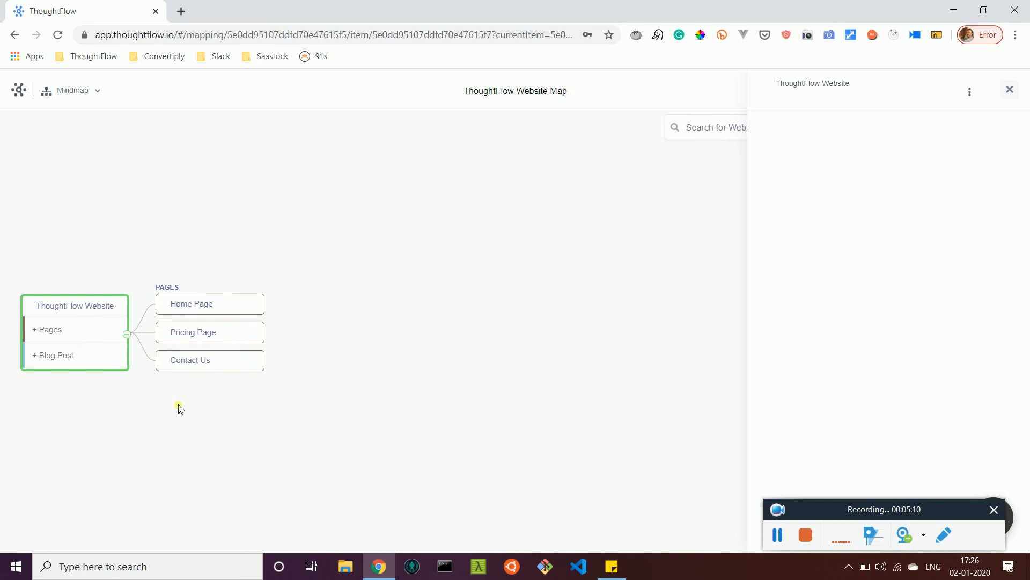
Step: Add a section named "Home page Header" to the Home Page node
left_click(184, 310)
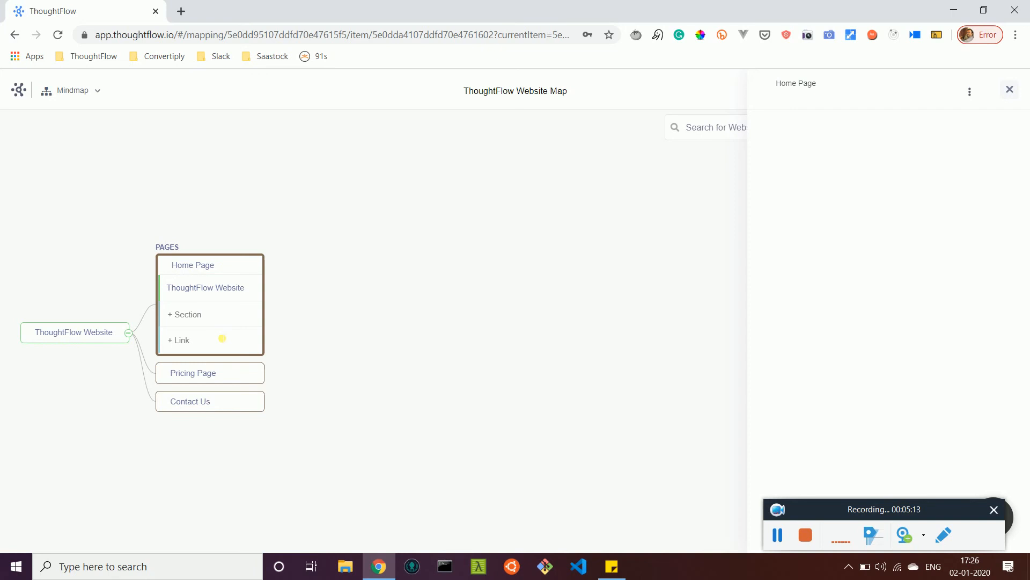
left_click(223, 322)
type("Header")
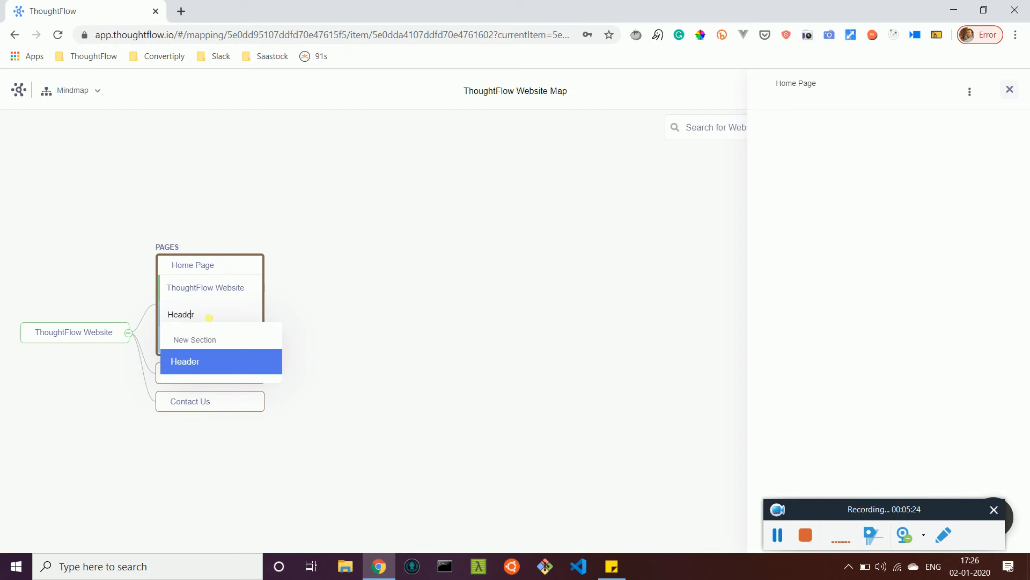
type("Home page")
key("Return")
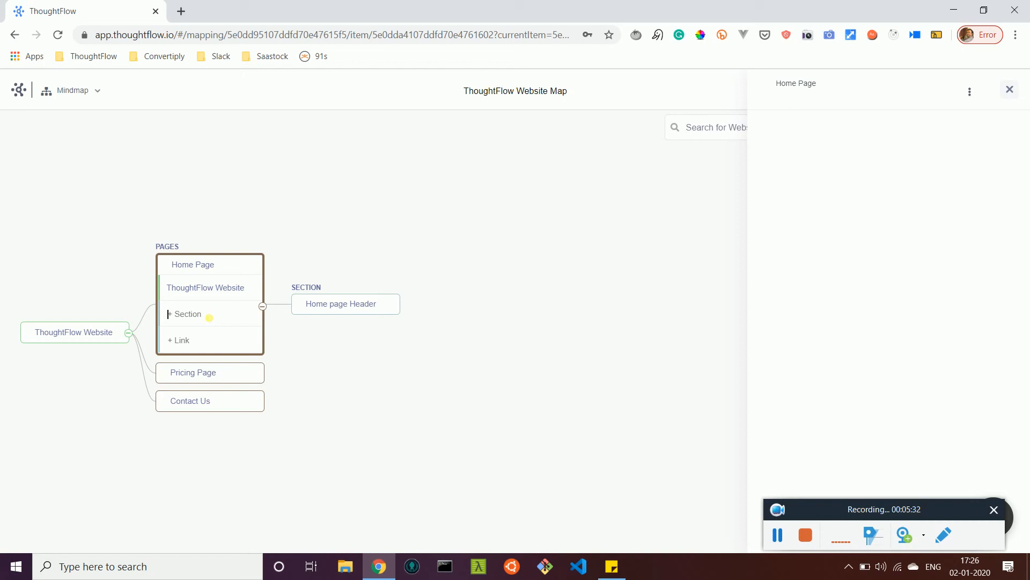
Step: Add the sections "Main Headline" and "What is ThoughtFlow" to the Home Page node
type("Main")
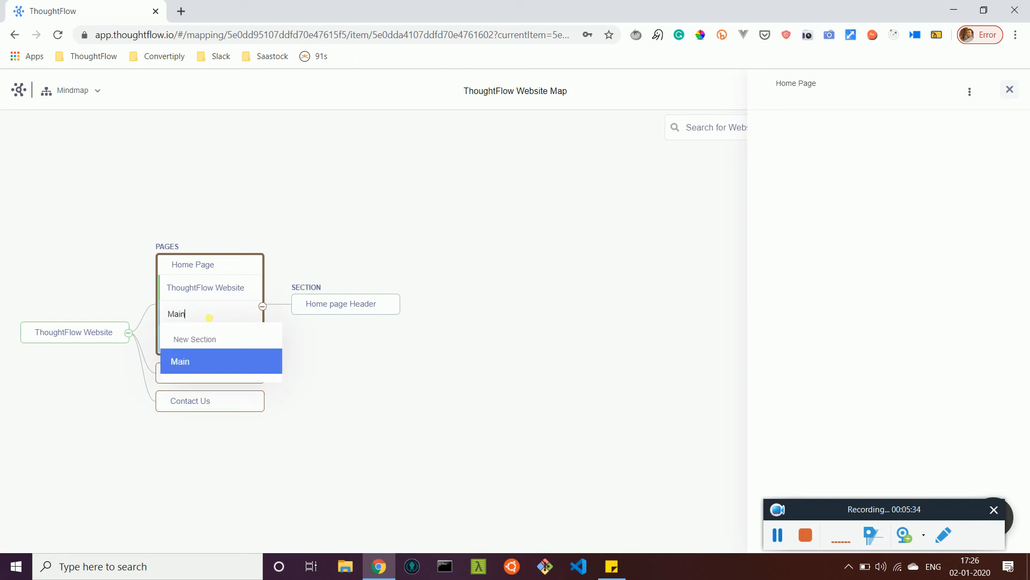
type(" Headline")
key("Return")
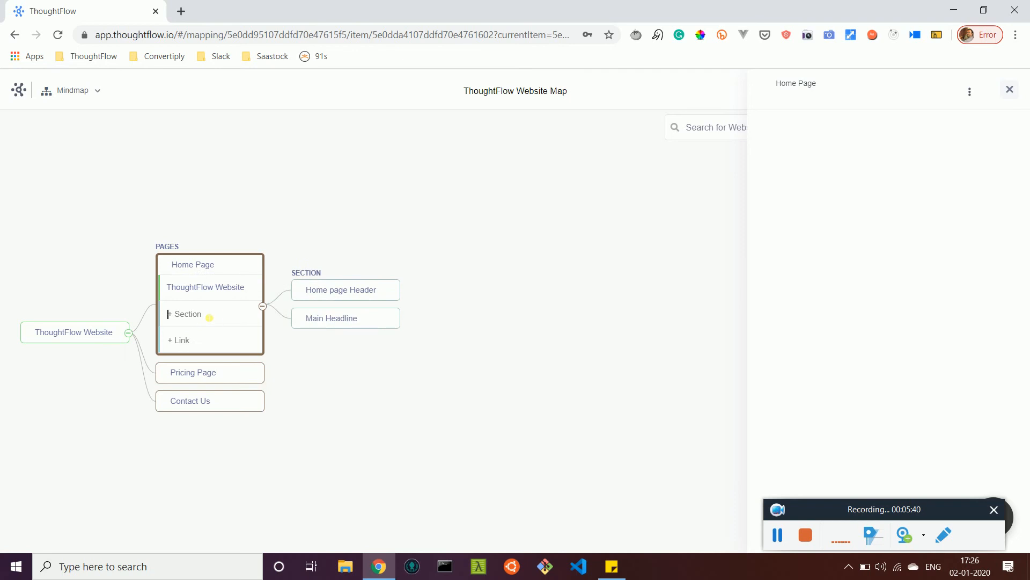
type("What is ThoughtFlow")
key("Return")
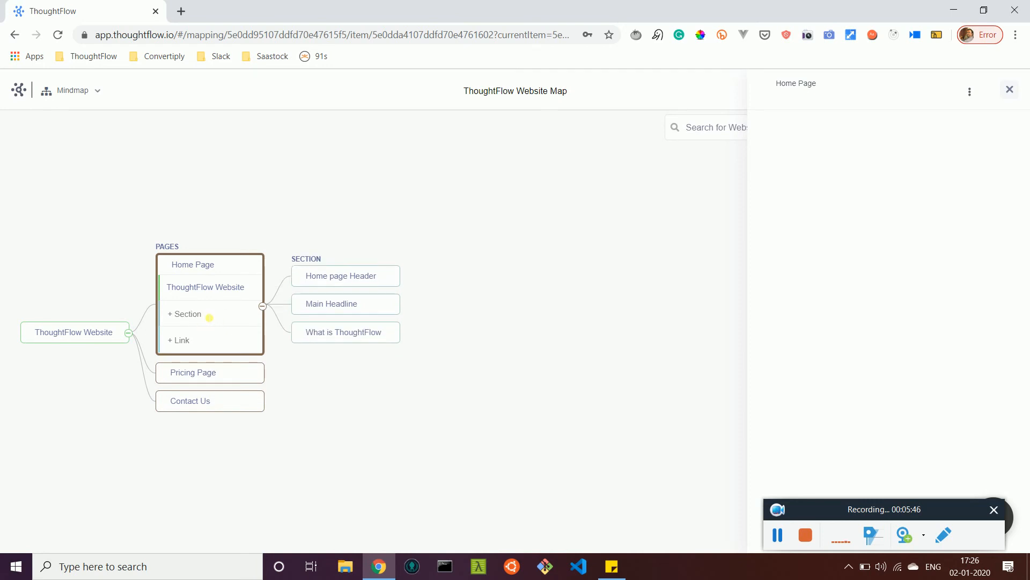
Step: Add a section named "Use it as a Database" to the Home Page node
type("Use it as a Database")
key("Return")
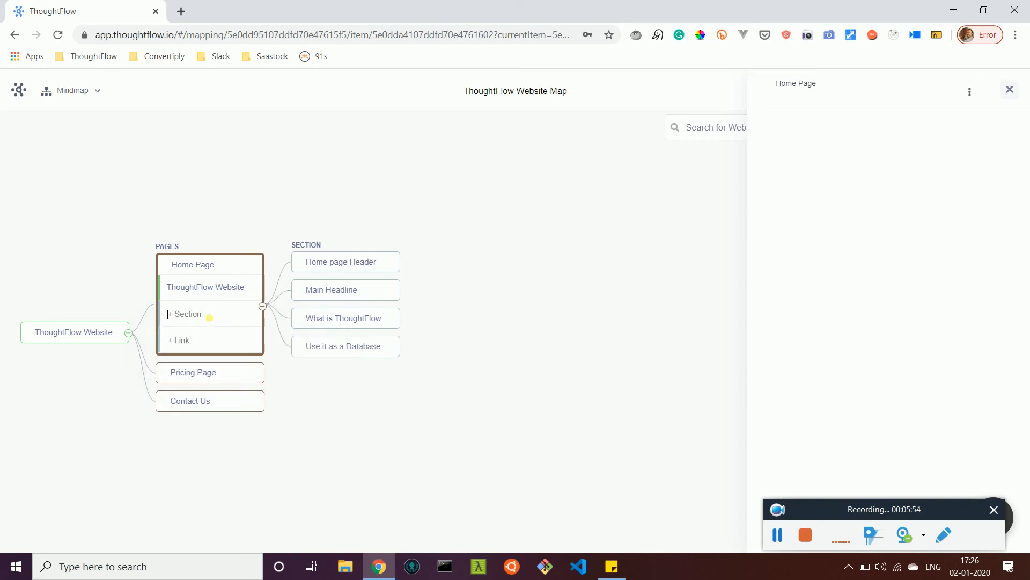
Step: Add the sections "Use it as a Mindmap" and "Use it as a Spreadsheet" to the Home Page node
type("Use it as a Mindmap")
key("Return")
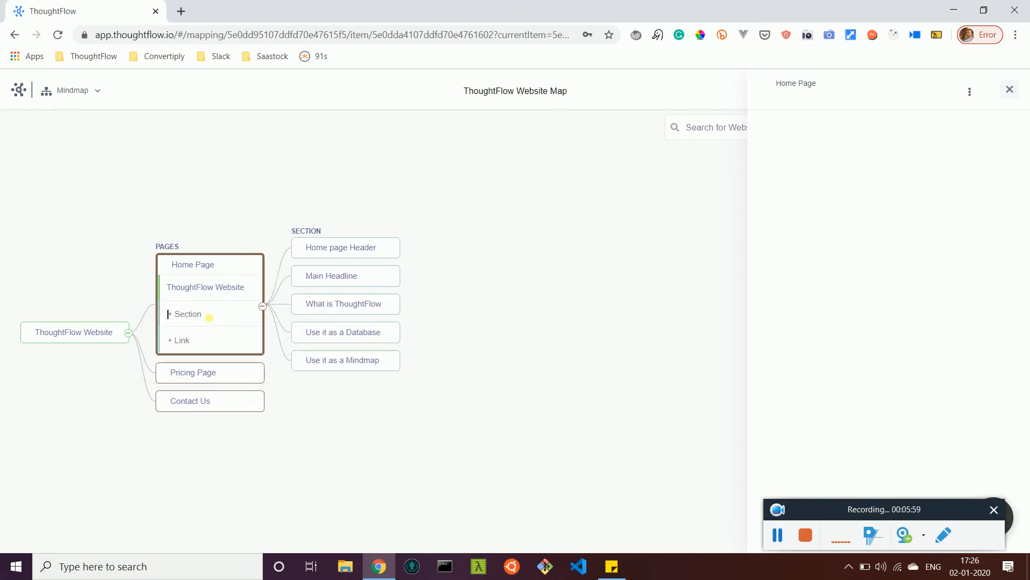
type("Use it as a P")
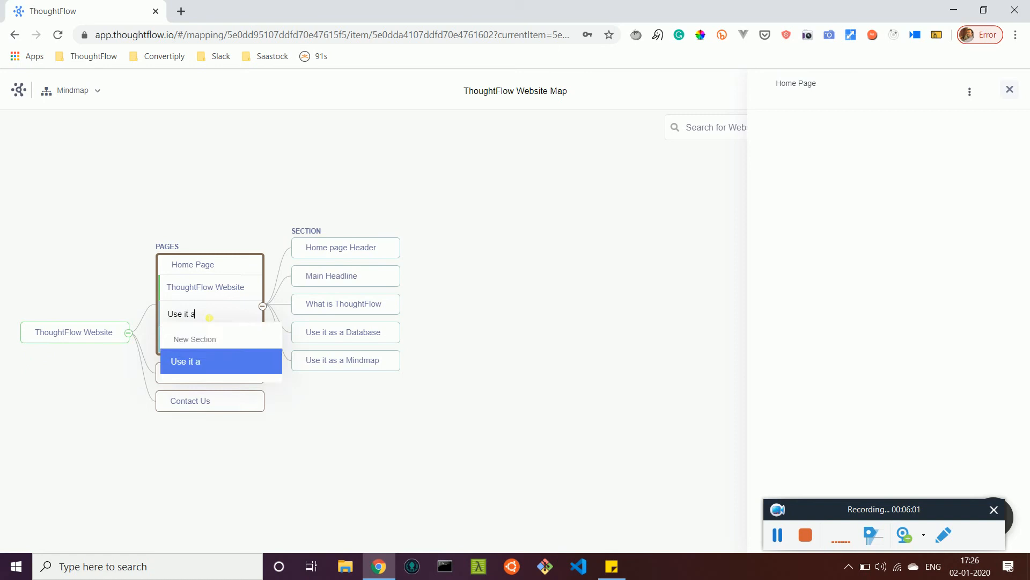
key("BackSpace")
type("Spreadsheet")
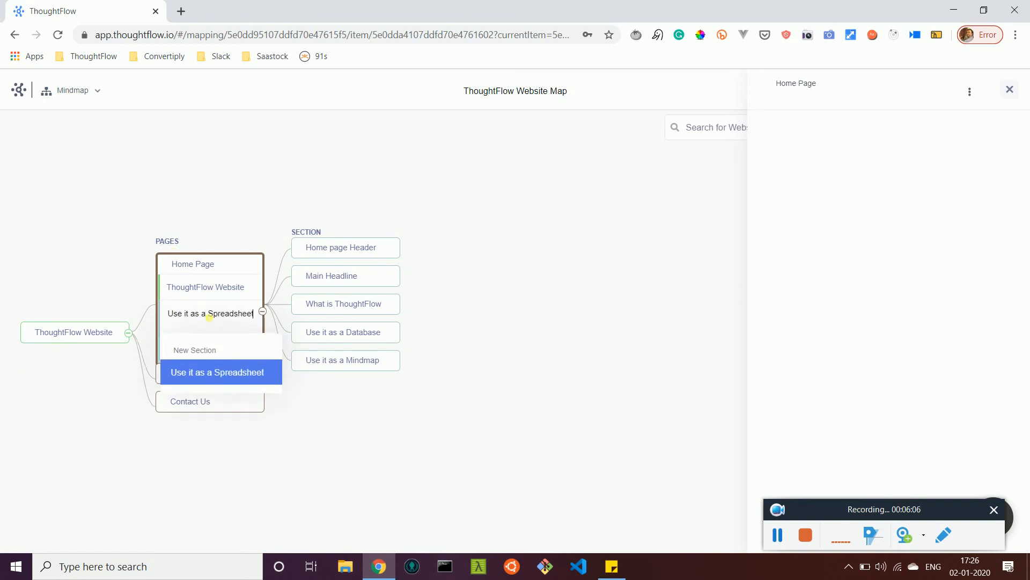
key("Return")
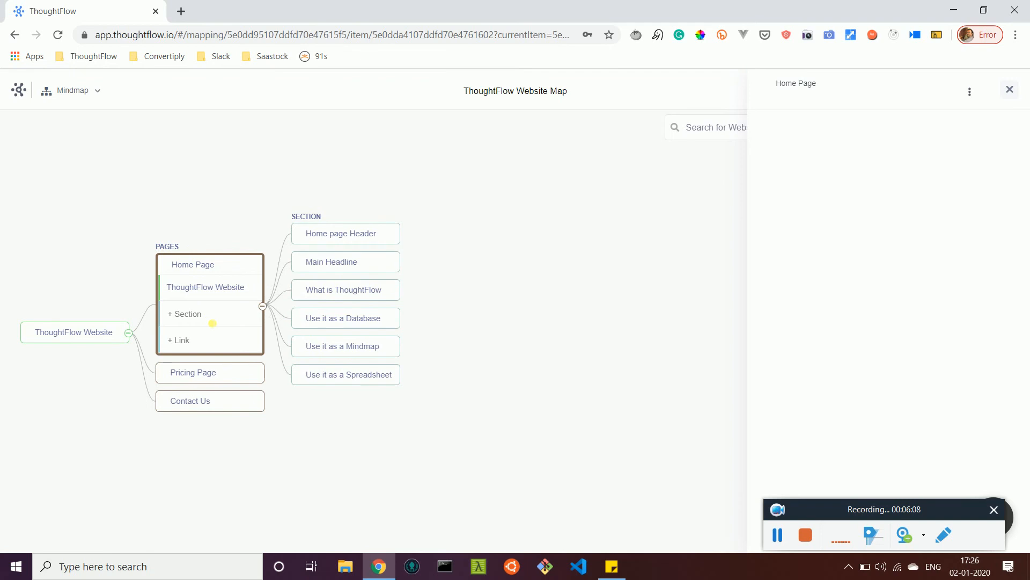
Step: Add a section named "Single Player Plan" to the Pricing Page node
left_click(204, 375)
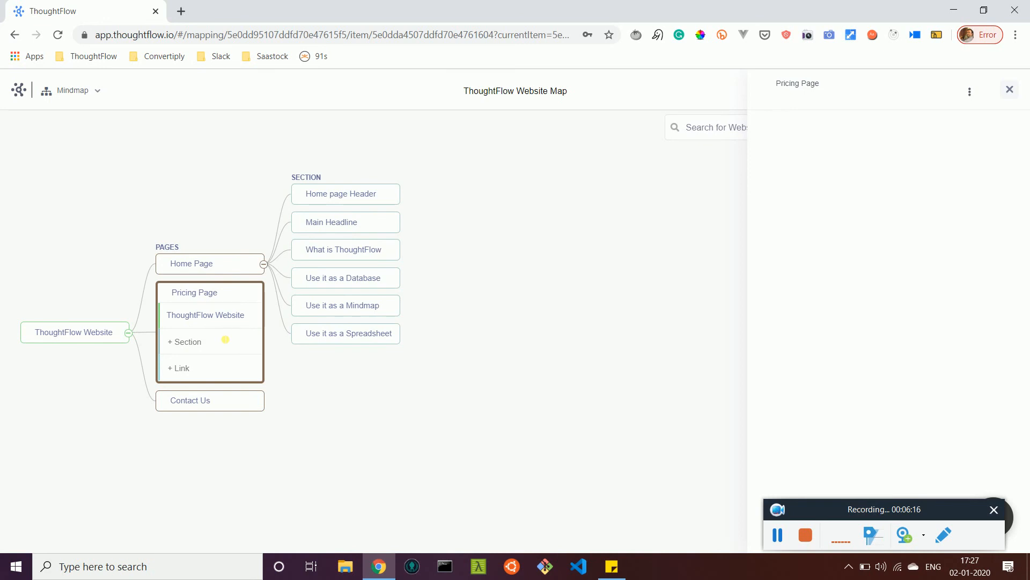
left_click(225, 339)
type("Single Pl")
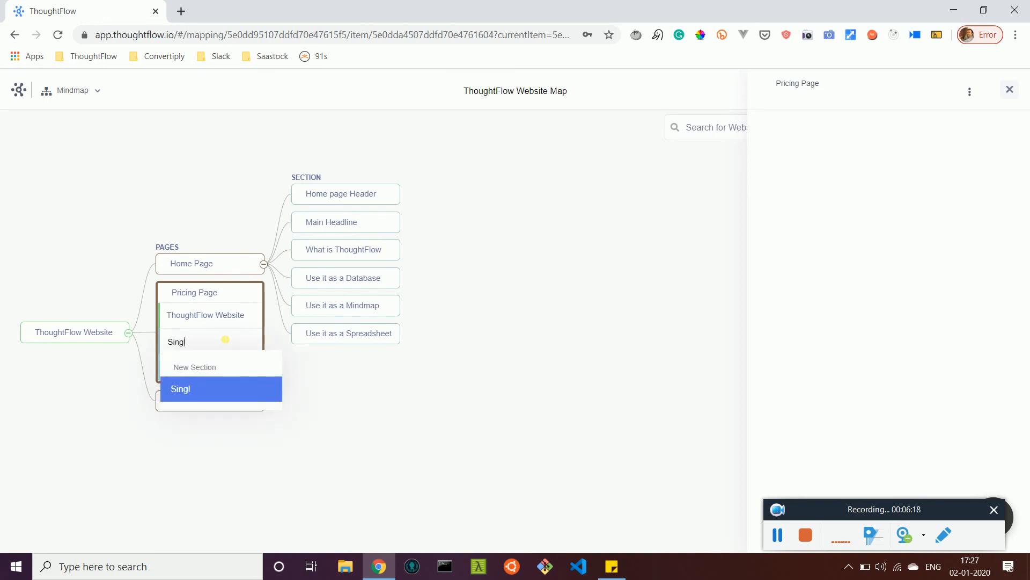
type("ayer Plan")
key("Return")
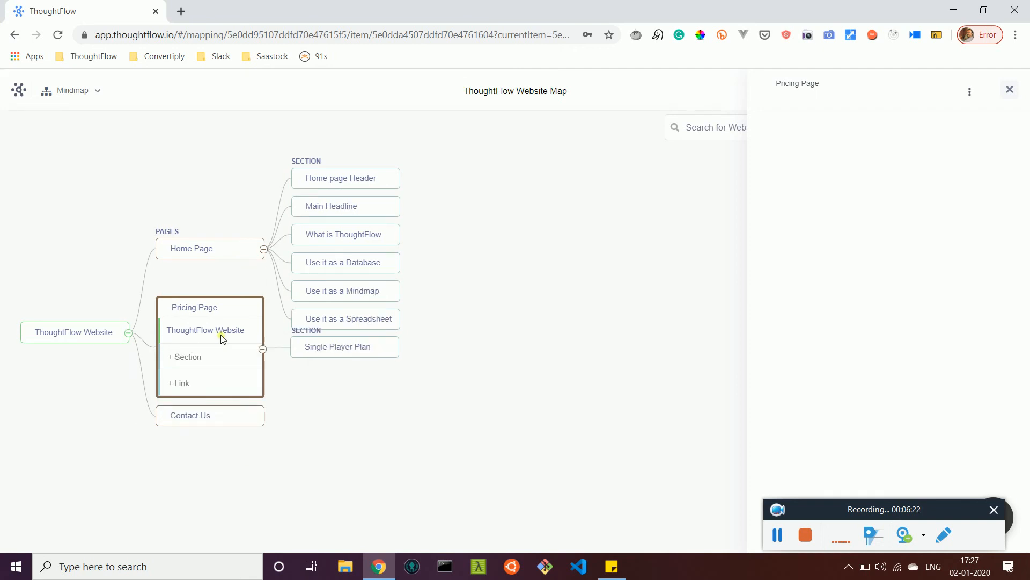
Step: Add the sections "Multi Player Plan" and "Early Adopter Plan" to the Pricing Page node
type("Multi")
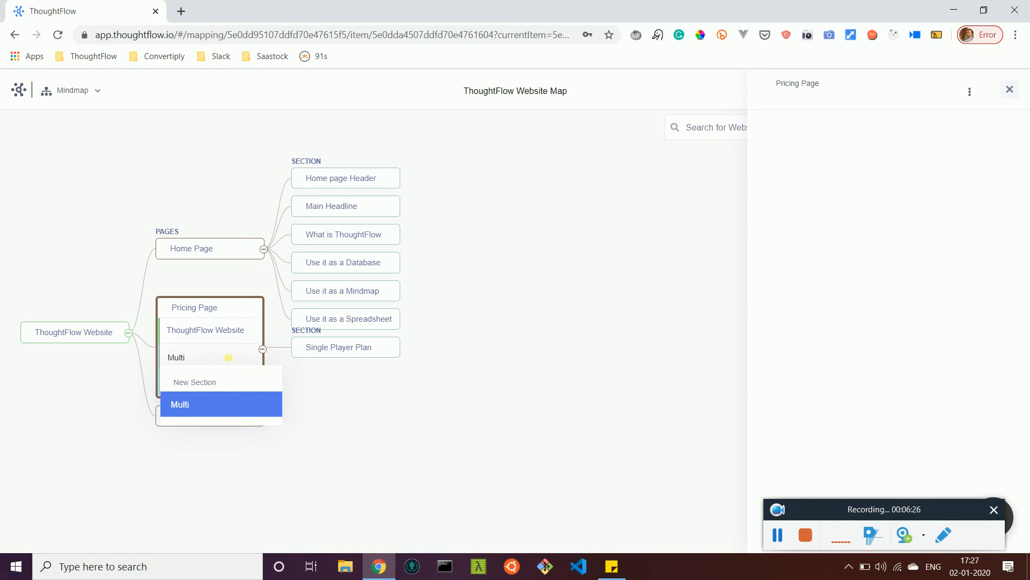
type(" Player Plan")
key("Return")
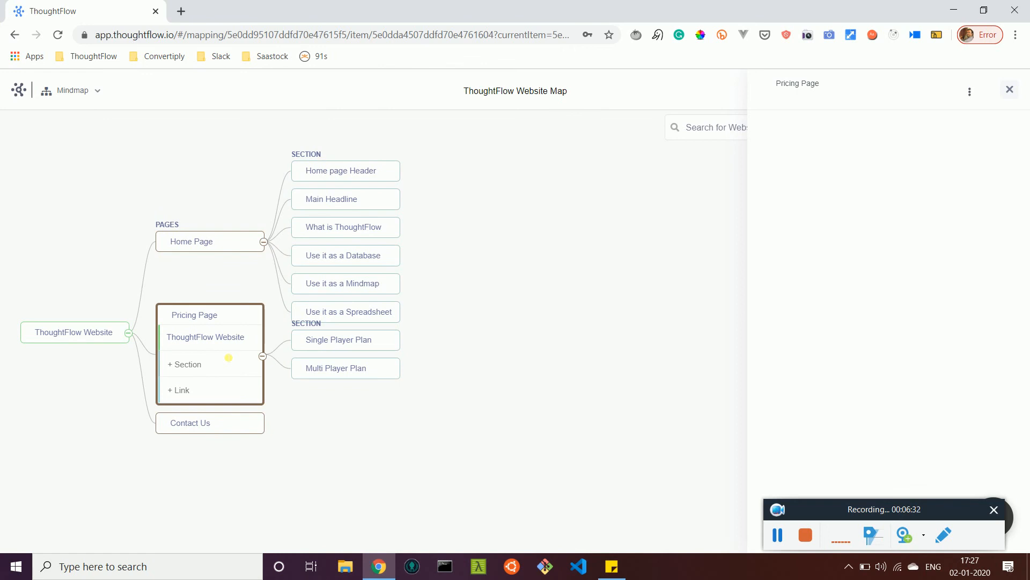
type("Earl")
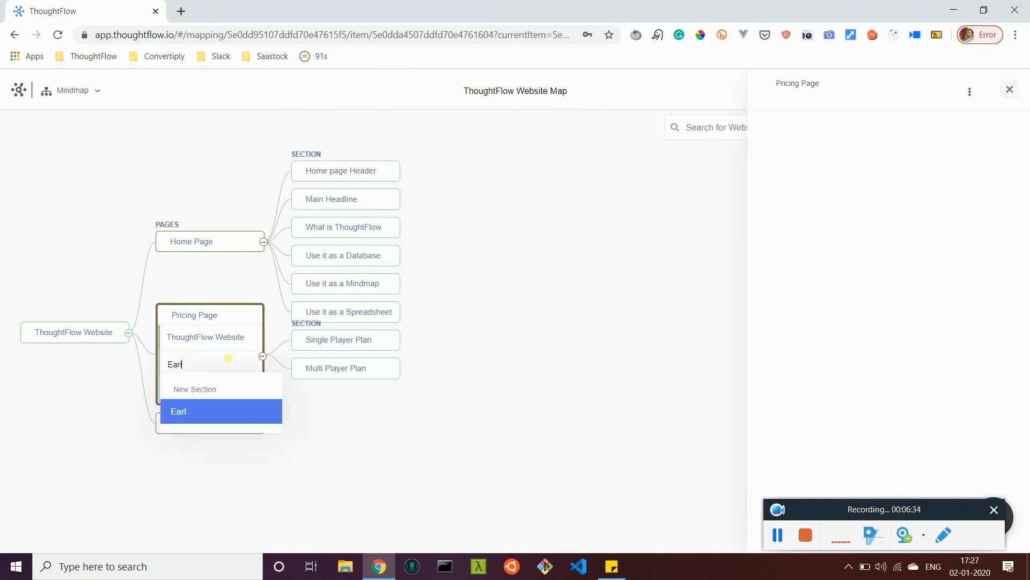
type("y Adopter Plan")
key("Return")
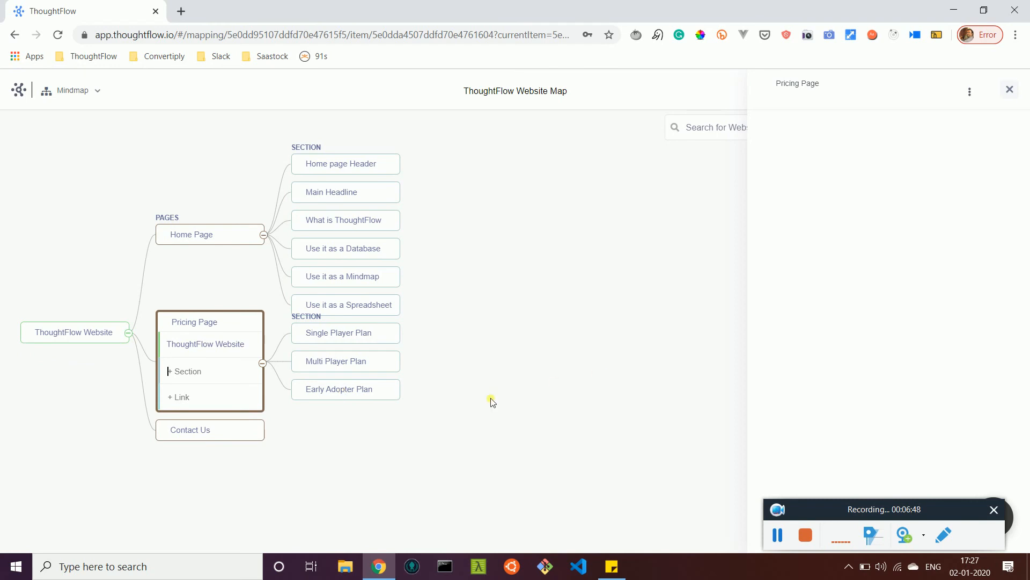
Step: Add a section named "Contact Form" to the Contact Us page node and close its details
left_click_drag(372, 430, 464, 445)
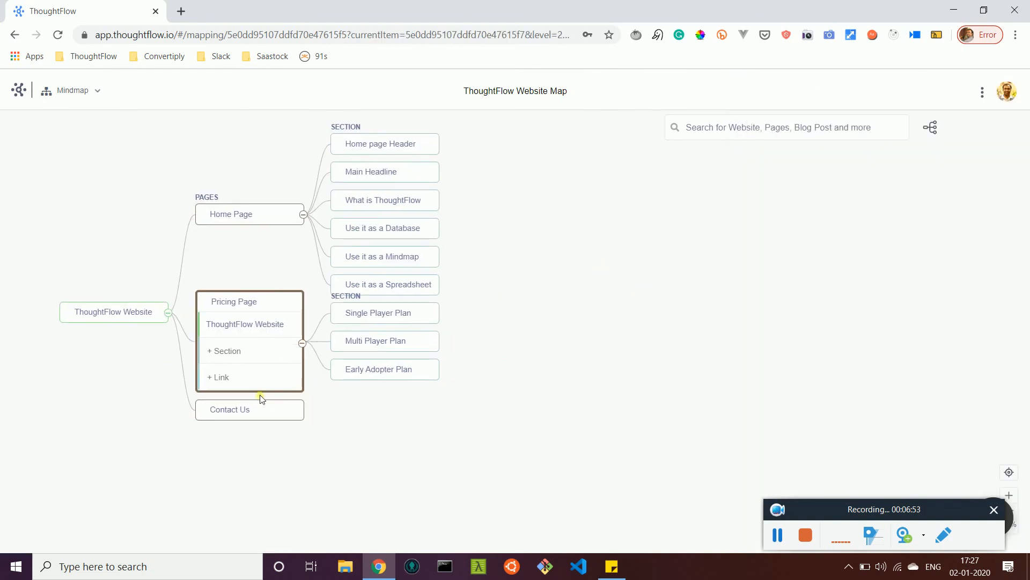
left_click(241, 409)
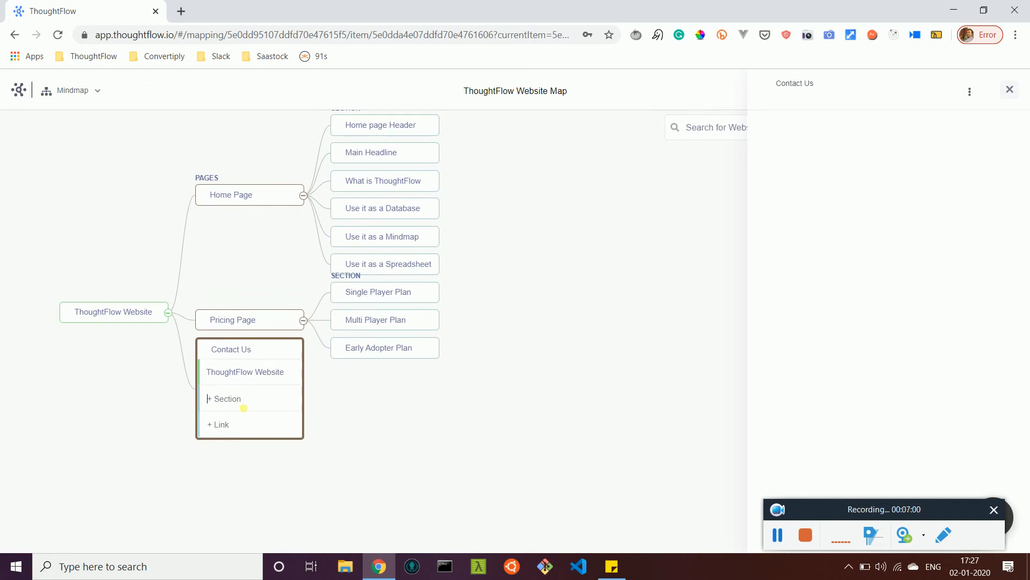
left_click(244, 408)
type("Contact Form")
key("Return")
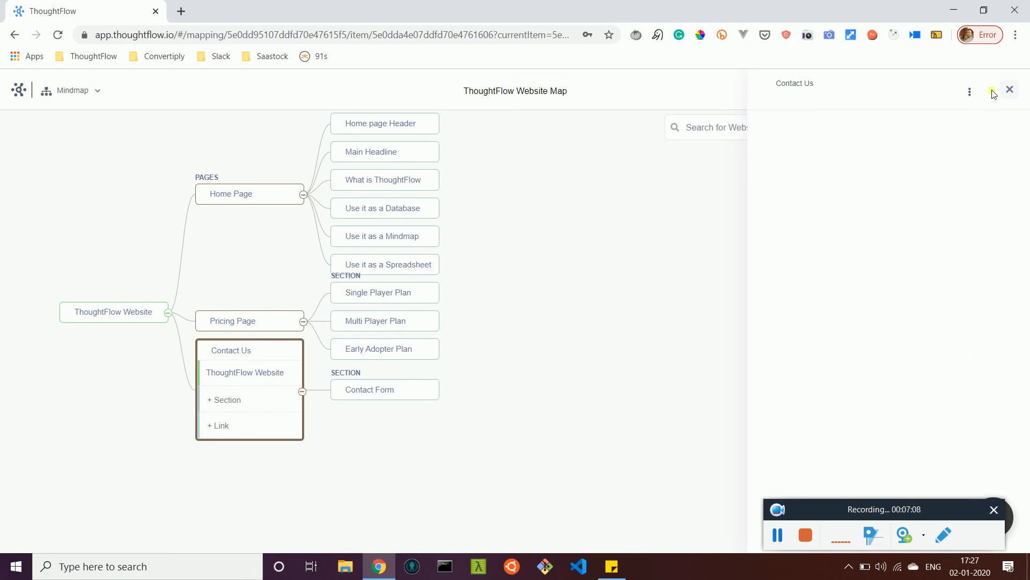
left_click(1010, 89)
Step: Add a link named "Home Page Link" to the Home page Header section of the Home Page
left_click_drag(719, 209, 719, 265)
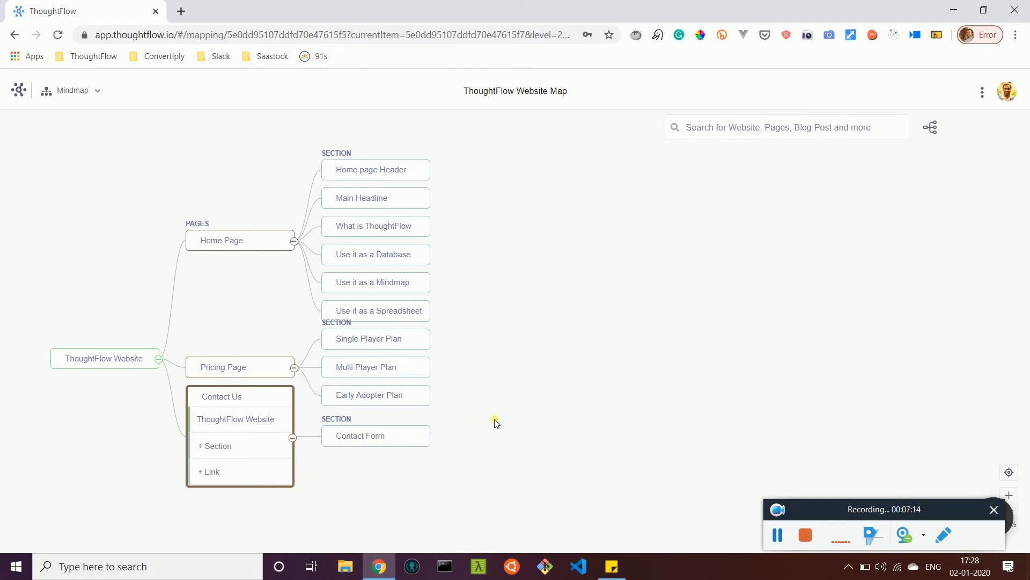
left_click(378, 173)
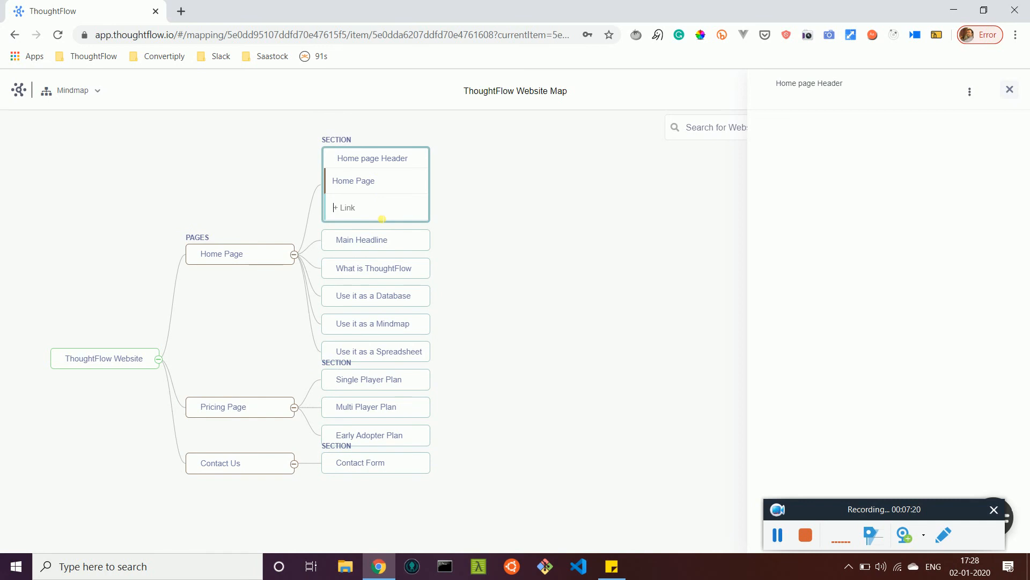
type("Home")
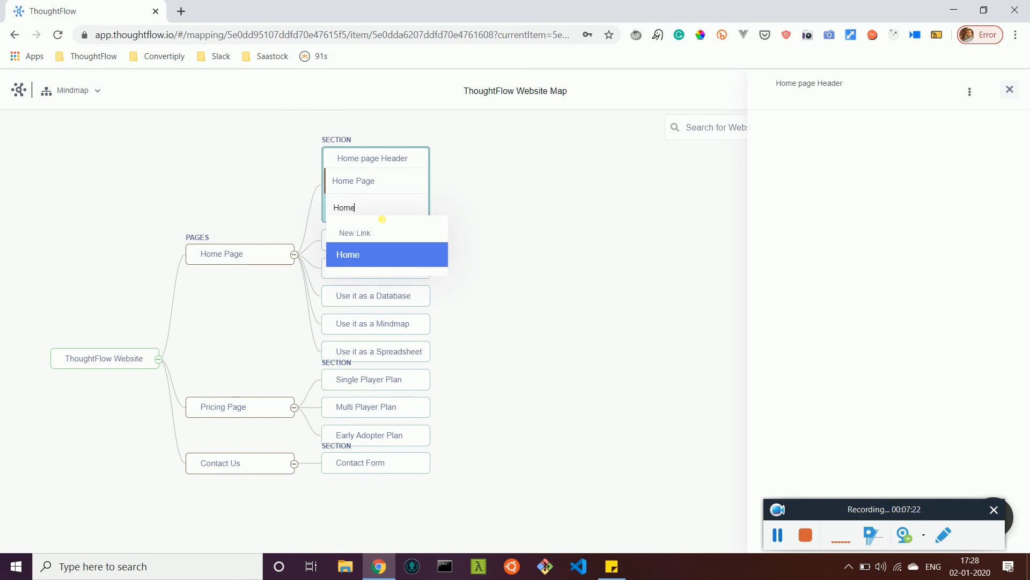
key("BackSpace")
key("BackSpace")
key("BackSpace")
key("BackSpace")
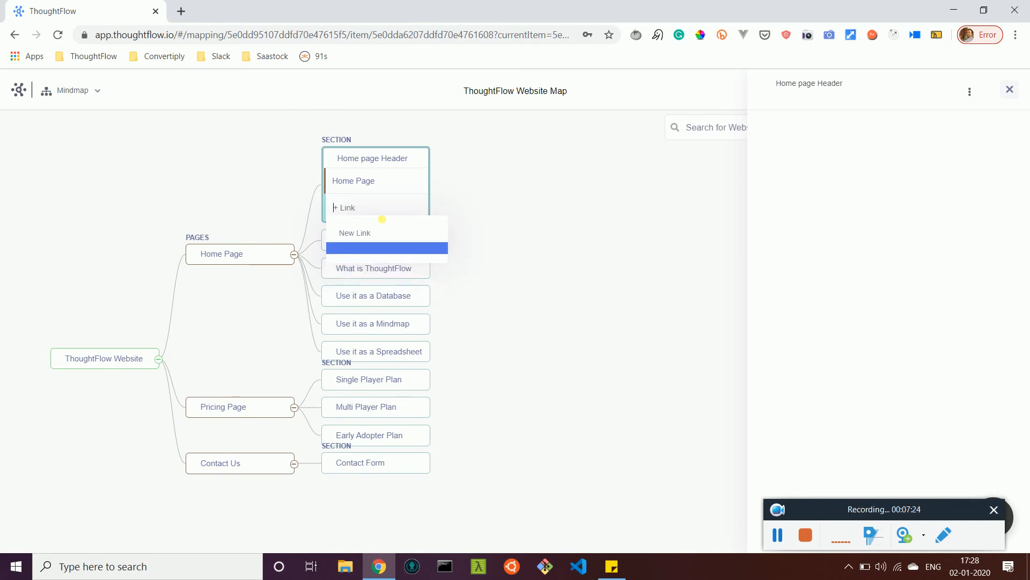
type("Home")
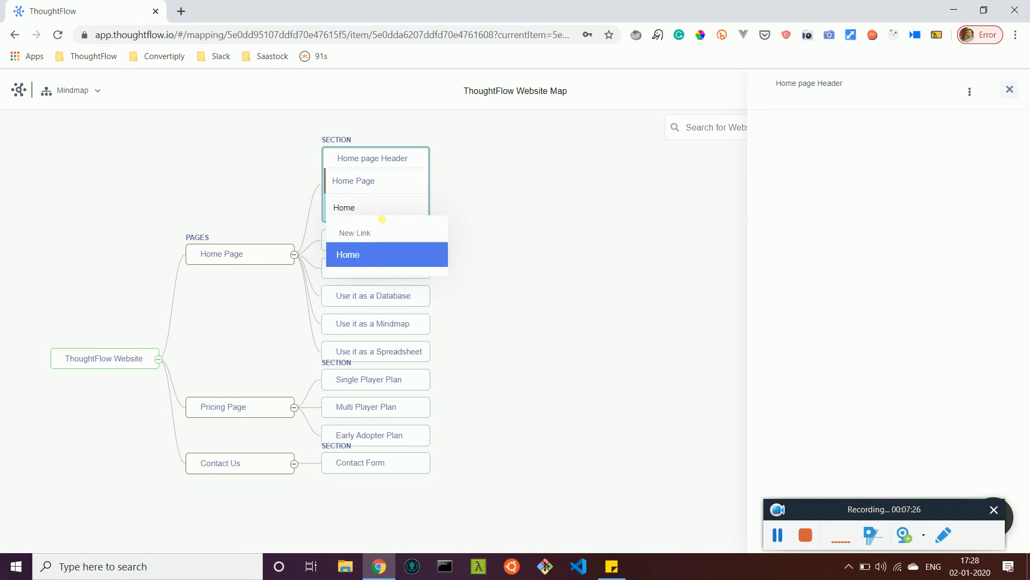
type(" Page Link")
key("Return")
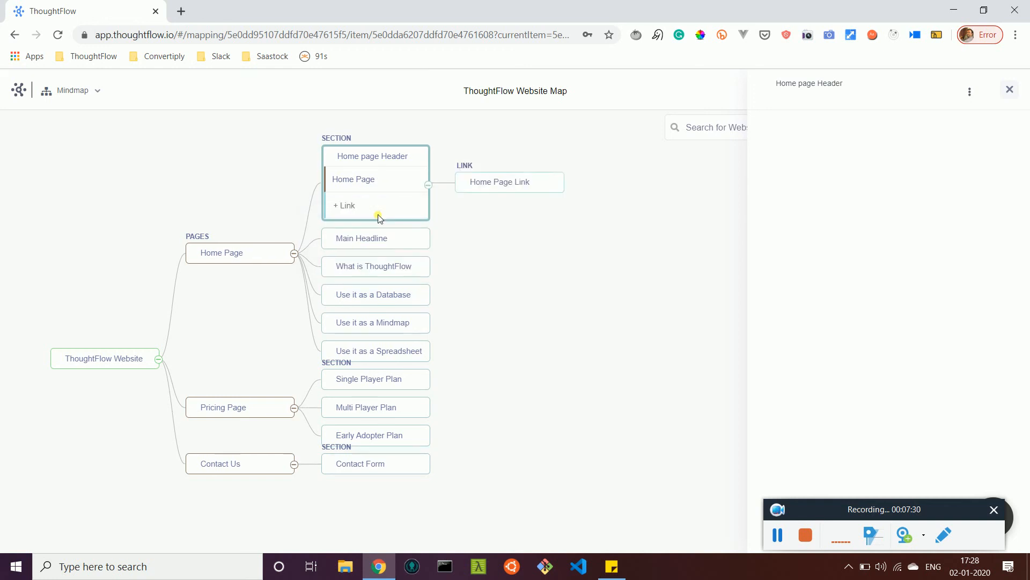
Step: Add a link named "Pricing Page Link" to the Home page Header section
type("Pricing Pahg")
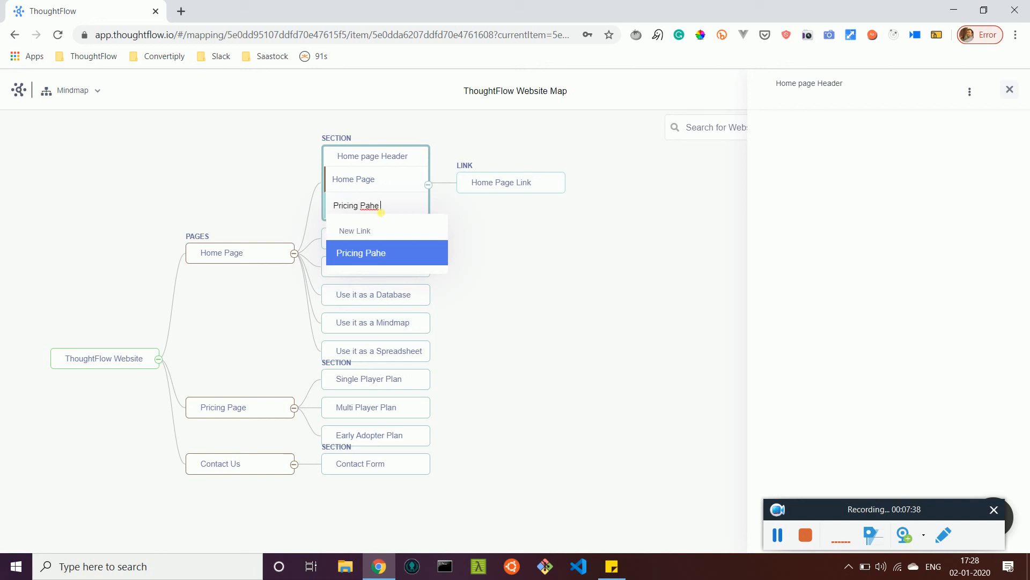
key("BackSpace")
key("BackSpace")
type("e Link")
key("Return")
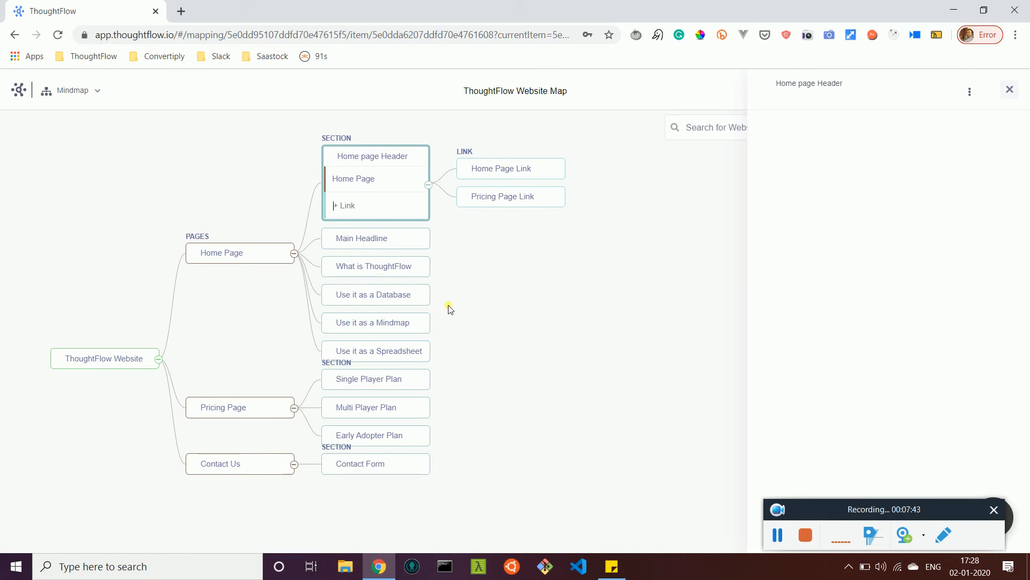
Step: Add a link named "Contact Us Link" to the Home page Header section
type("Con")
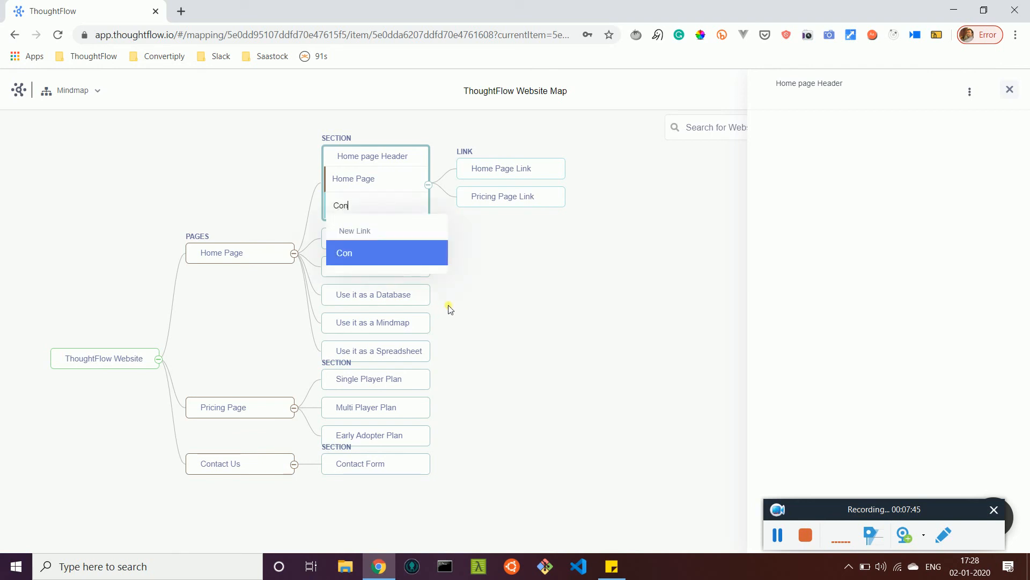
type("tact Us Link")
key("Return")
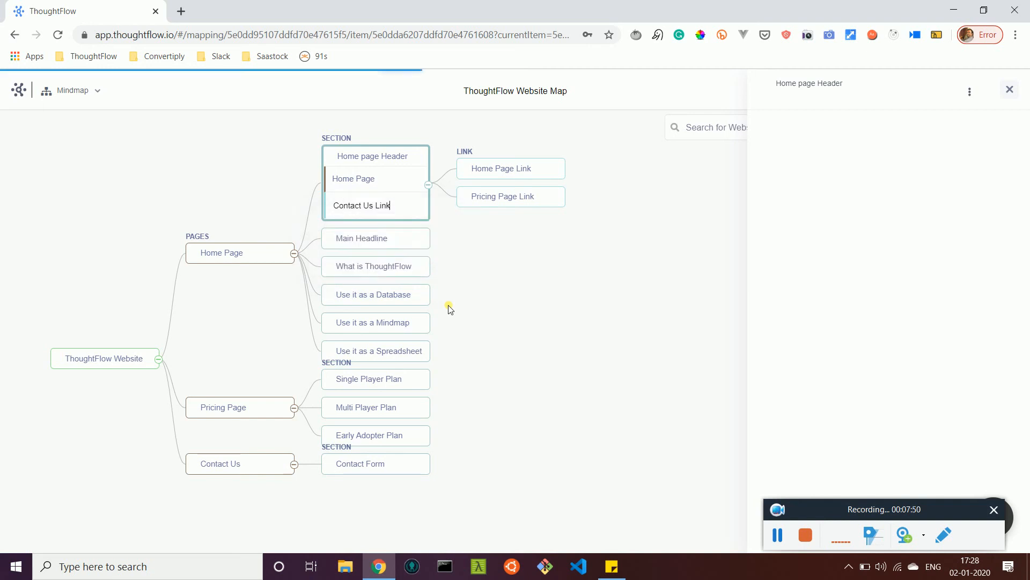
Step: Connect the Home Page Link node to the existing Home Page
left_click(499, 157)
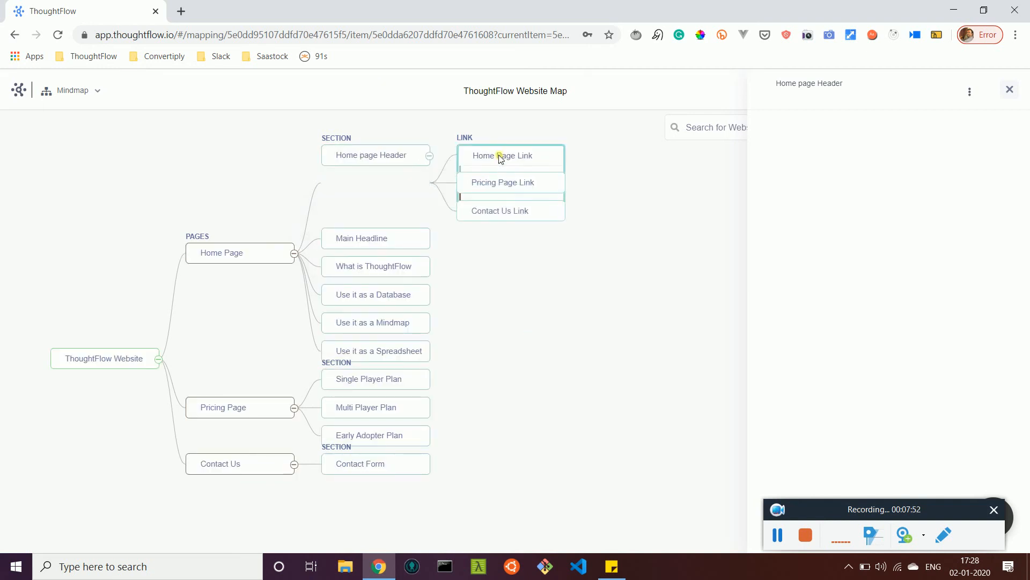
left_click(510, 190)
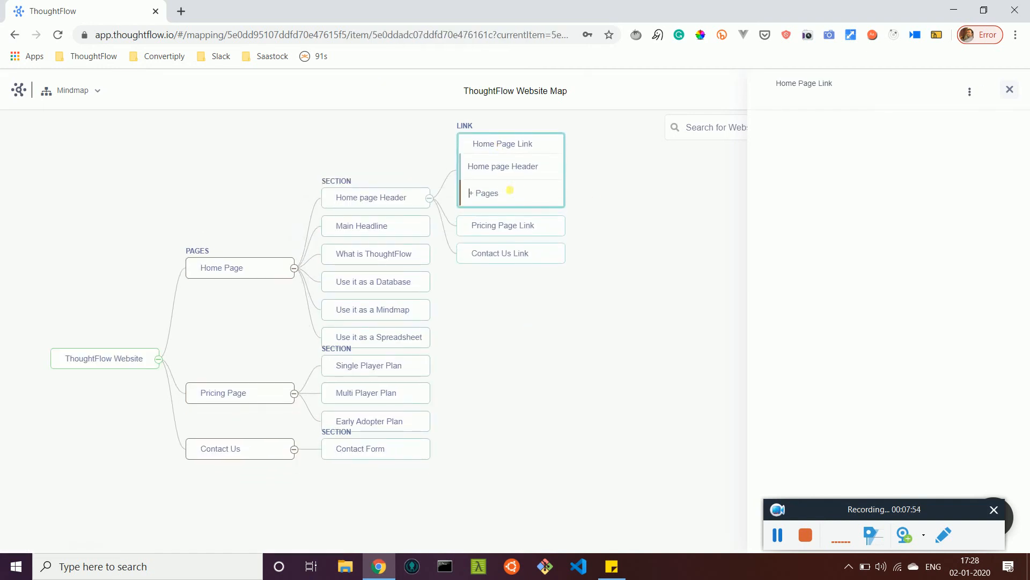
type("ho")
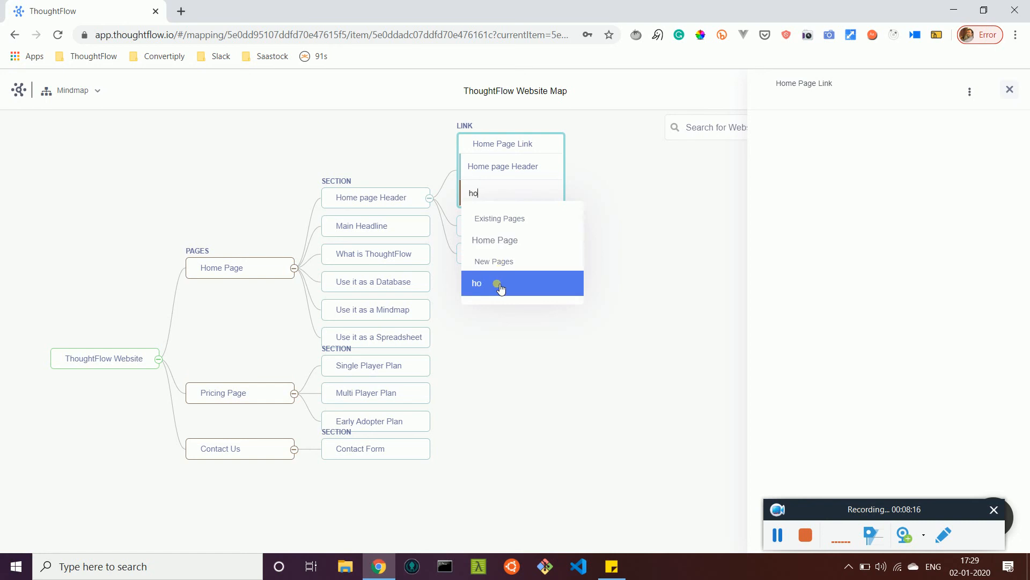
left_click(503, 248)
Step: Connect the Pricing Page Link node to the existing Pricing Page
left_click(527, 209)
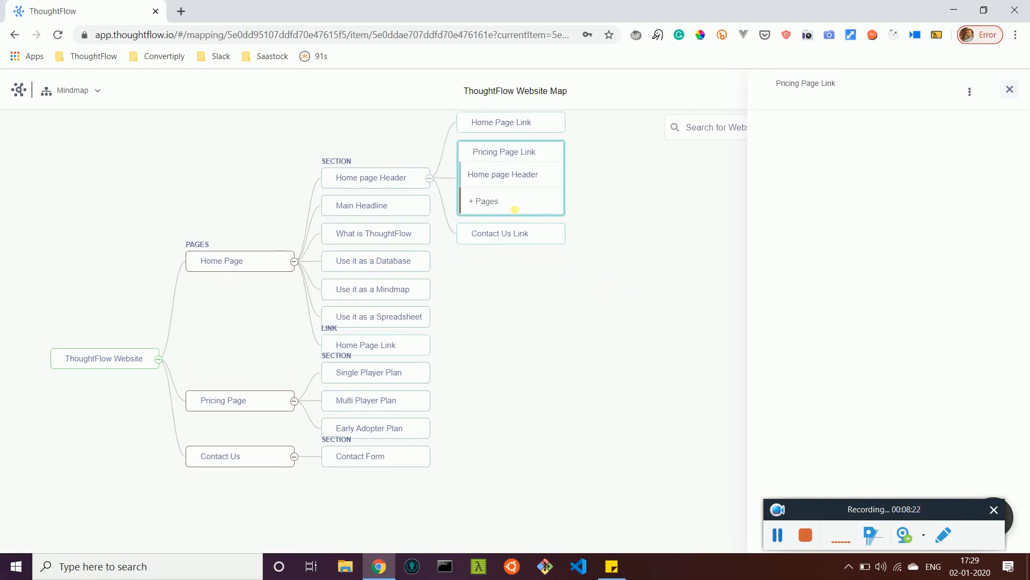
type("Prcing")
key("BackSpace")
key("BackSpace")
key("BackSpace")
key("BackSpace")
left_click(522, 252)
Step: Connect the Contact Us Link node to the existing Contact Us page and close its details
left_click(526, 227)
left_click(513, 218)
type("Contact us")
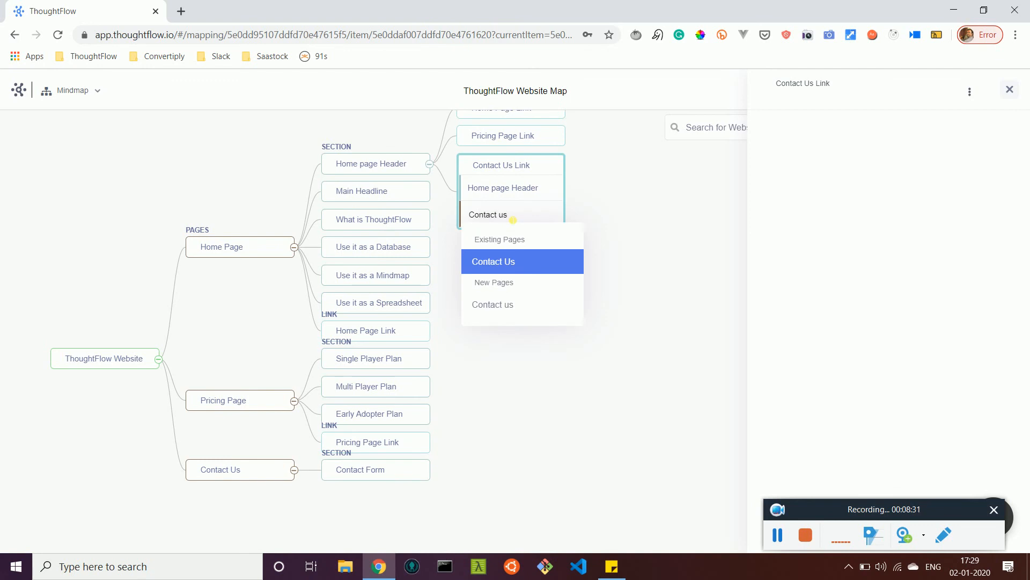
left_click(524, 261)
left_click(1009, 89)
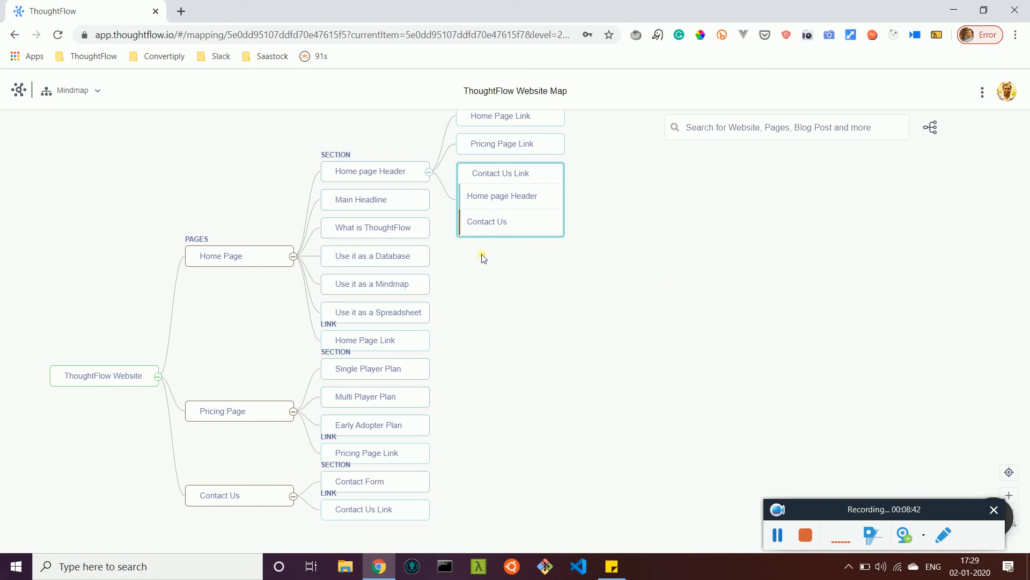
Step: Collapse the Home page Header's links and look through the map's tables in the Spreadsheet view
left_click(429, 172)
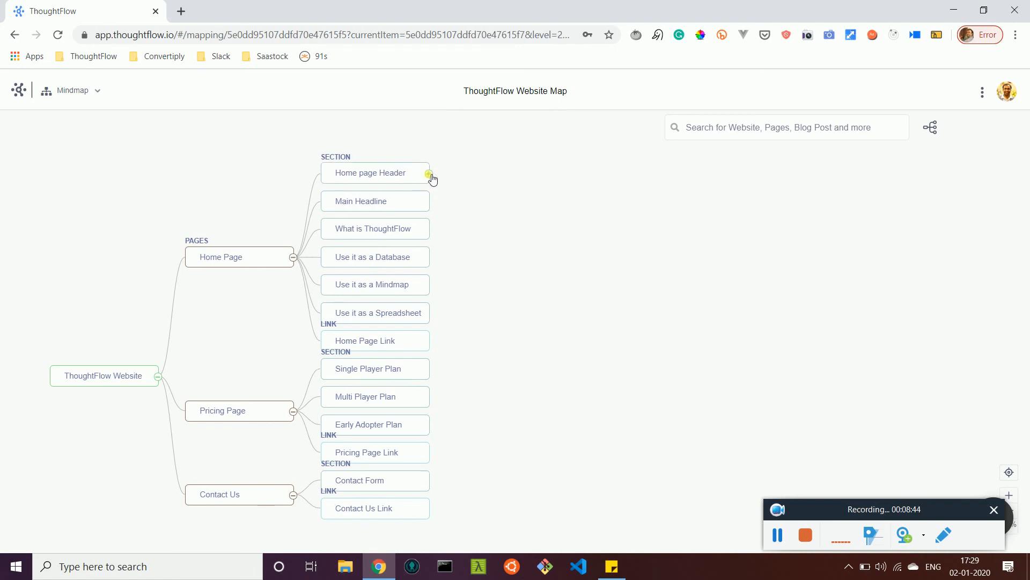
left_click(106, 97)
left_click(98, 154)
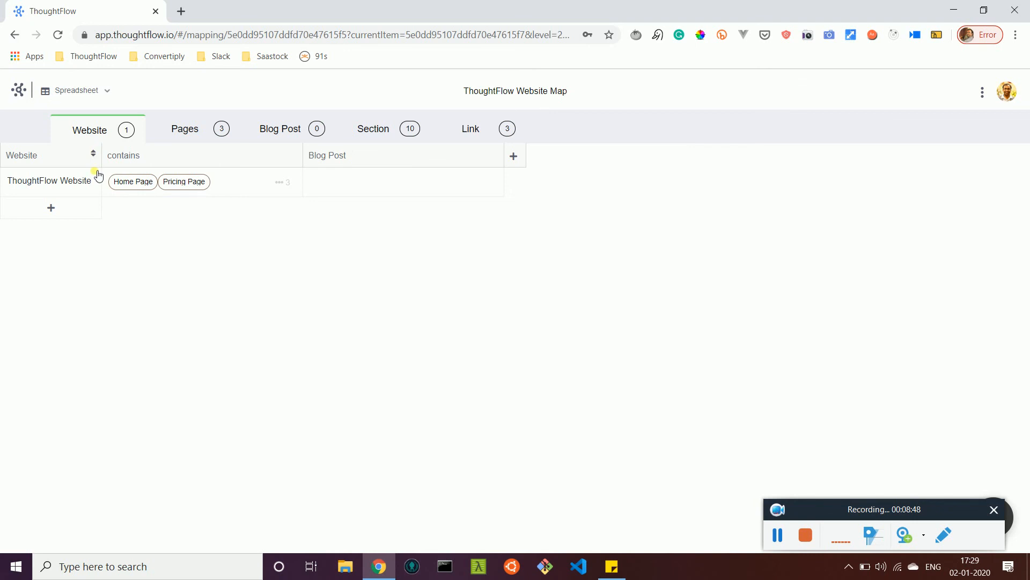
left_click(168, 138)
left_click(273, 129)
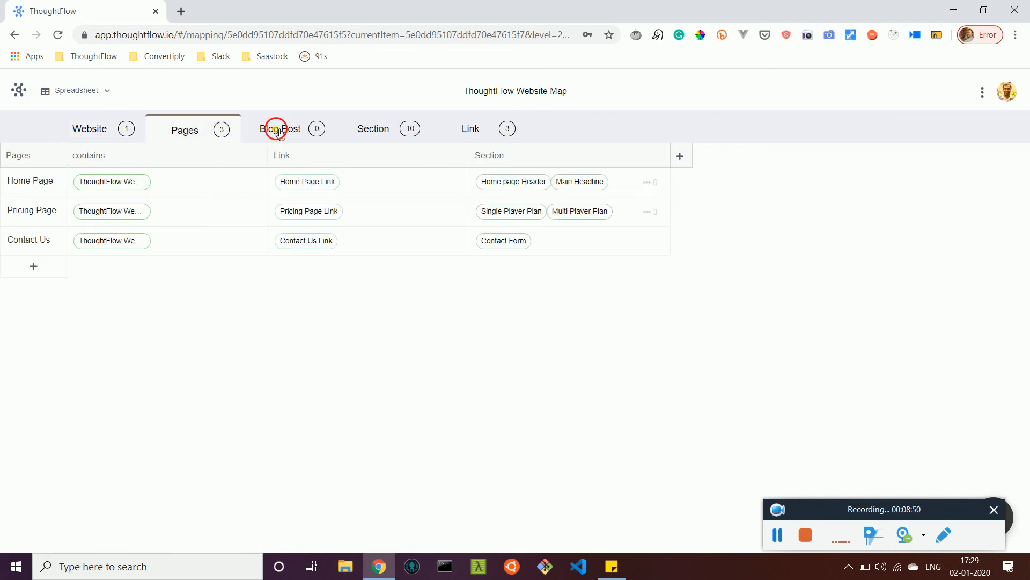
left_click(369, 132)
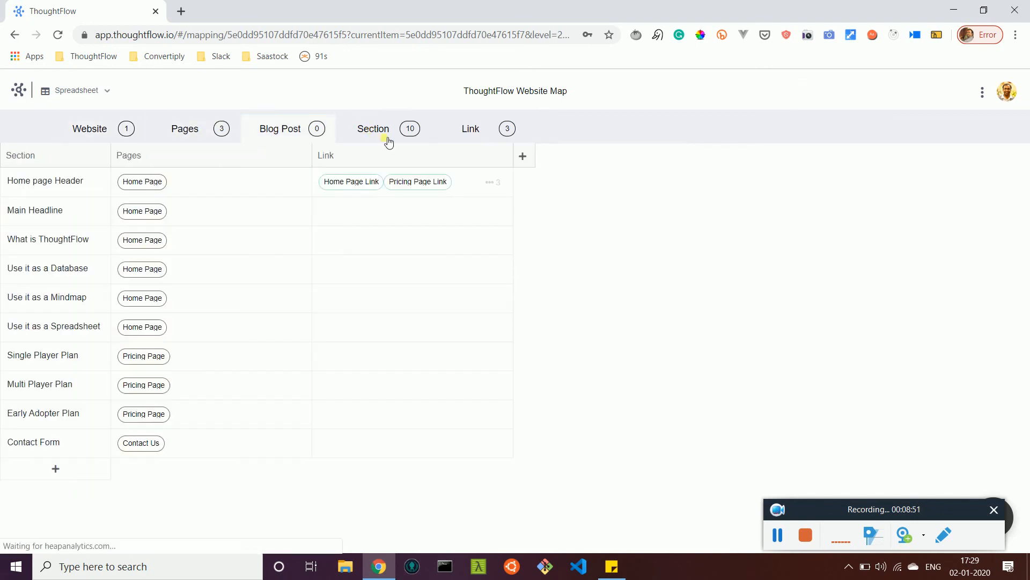
left_click(480, 134)
Step: Add a blog post titled "Why are we building ThoughtFlow" to the Blog Post table
left_click(278, 128)
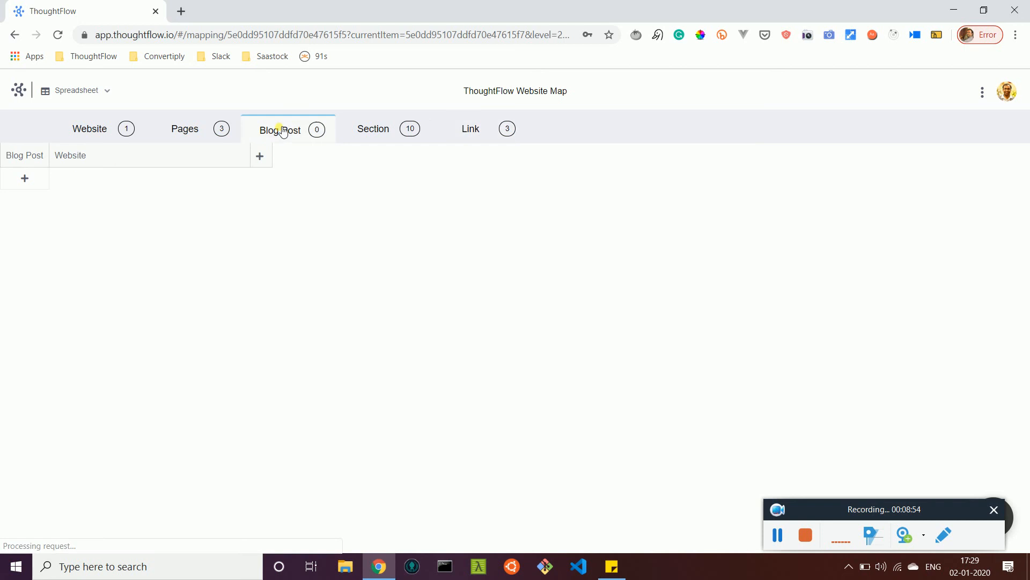
left_click(38, 181)
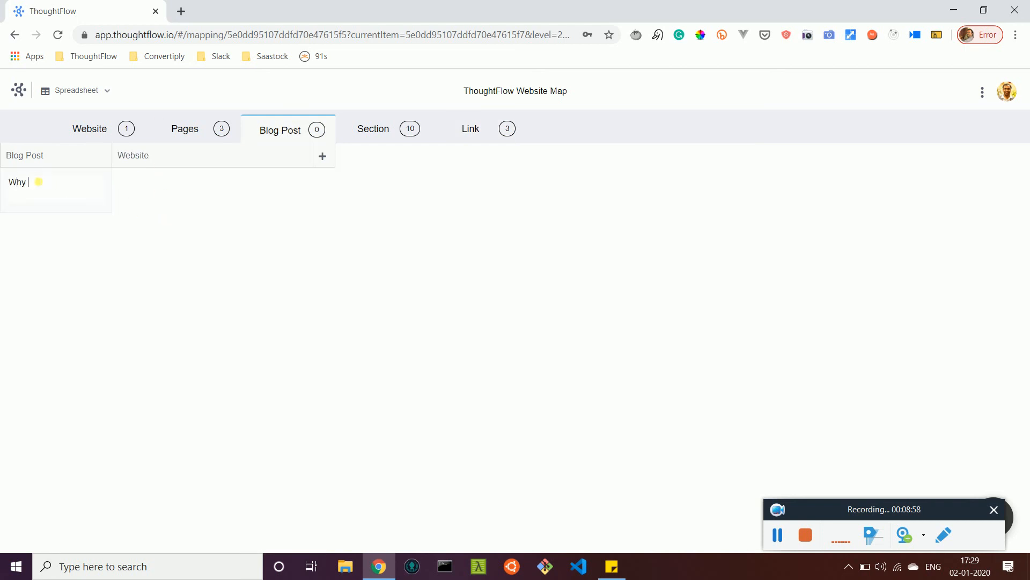
type("Why are we building ThoughtFlow")
key("Return")
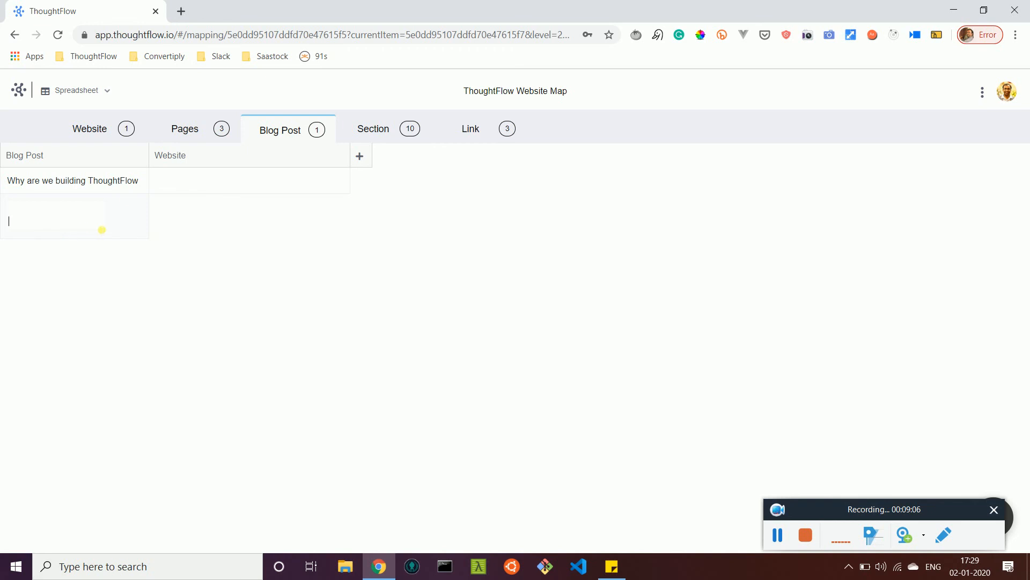
Step: Add a Short Text attribute titled "Domain" to the Website table
left_click(89, 131)
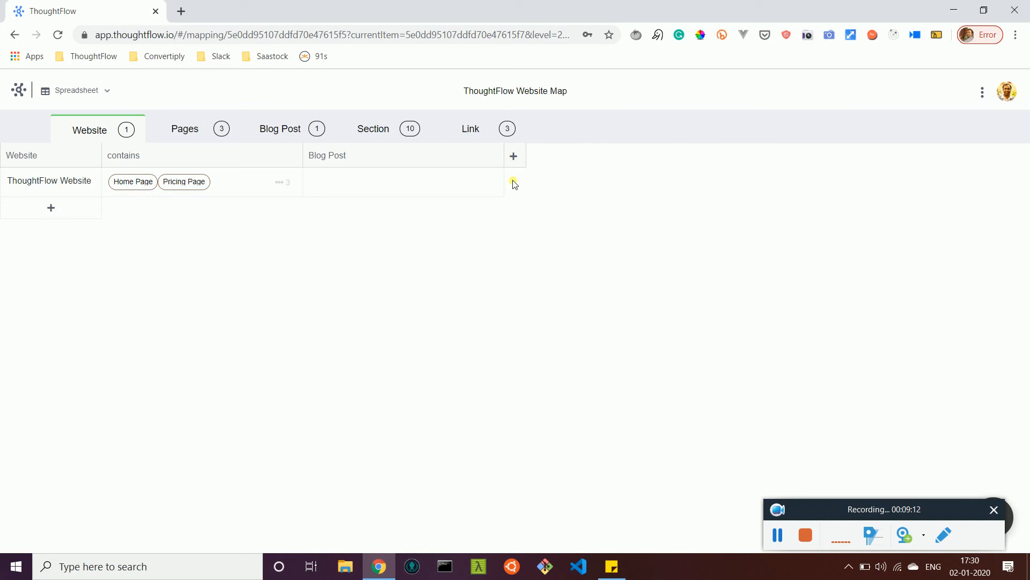
left_click(514, 156)
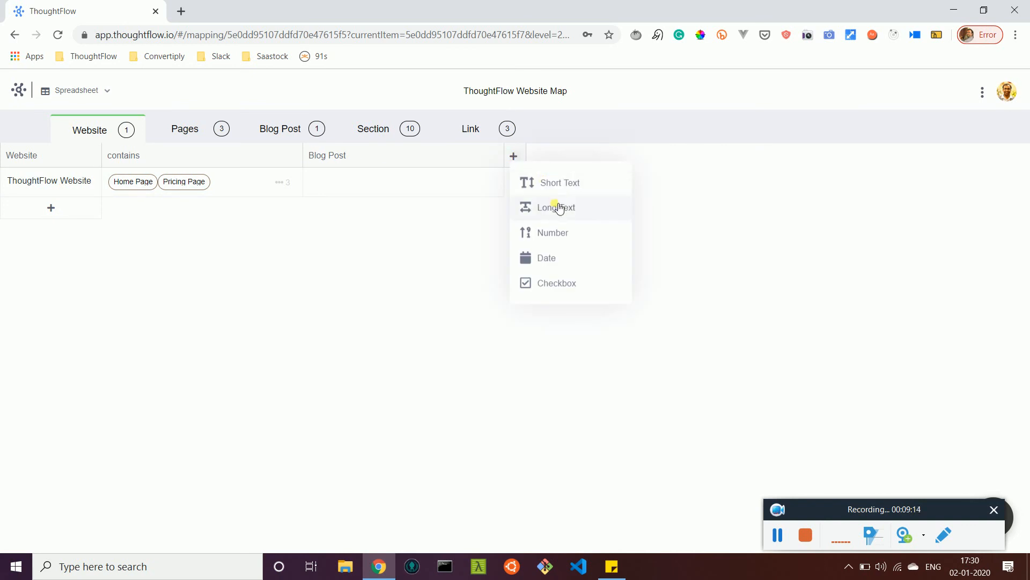
left_click(562, 184)
left_click(526, 172)
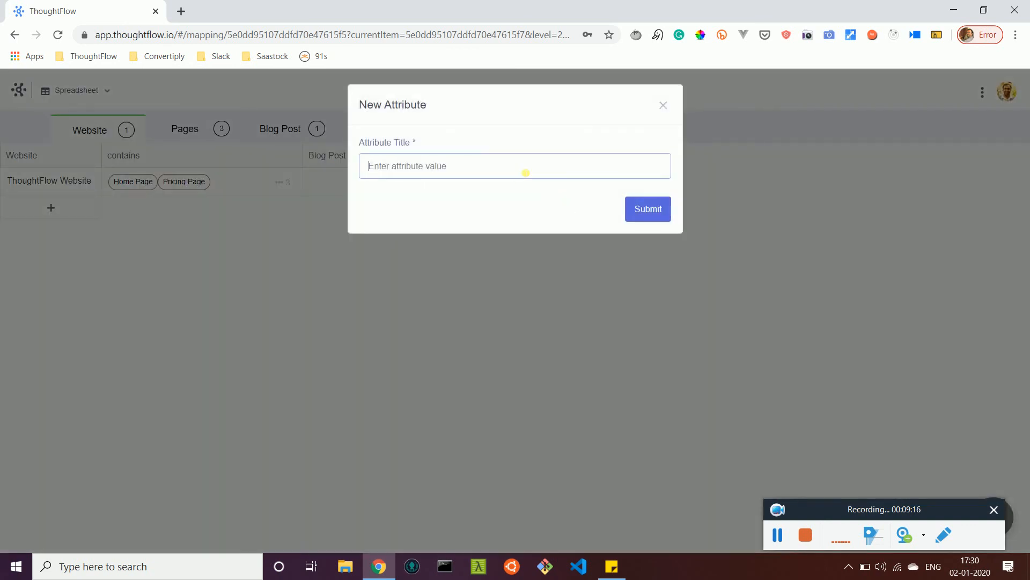
type("Domain")
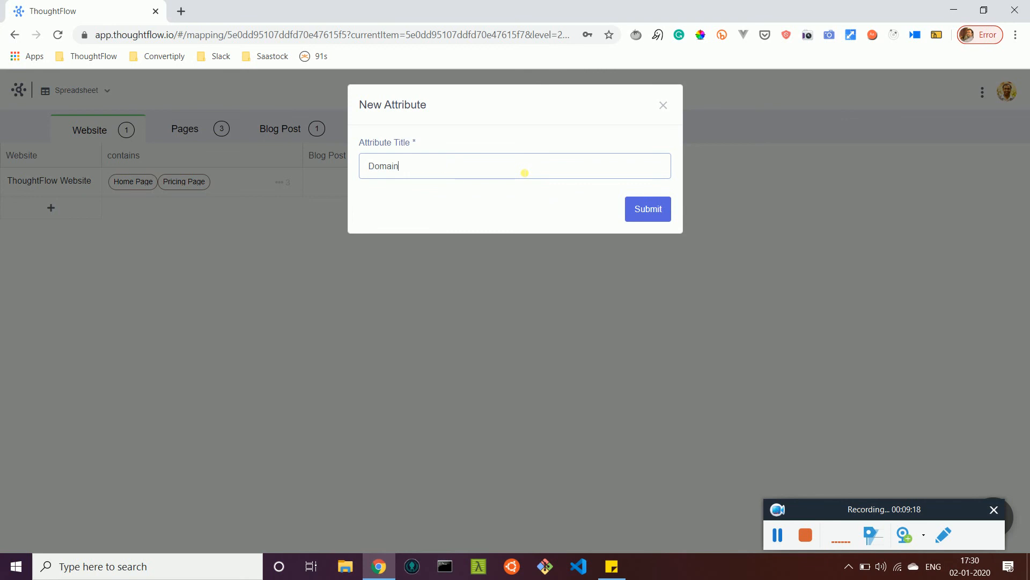
left_click(648, 216)
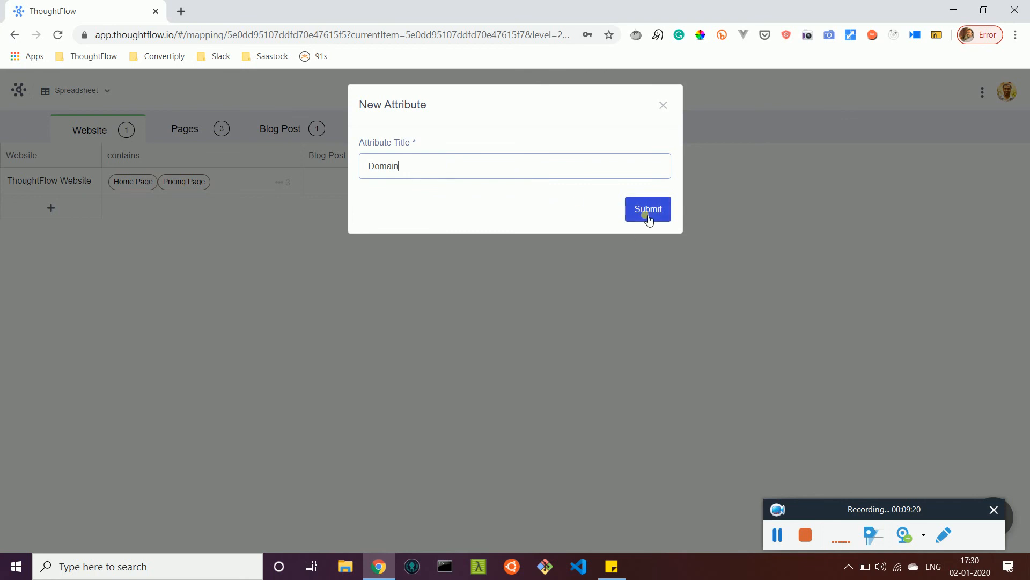
left_click(648, 211)
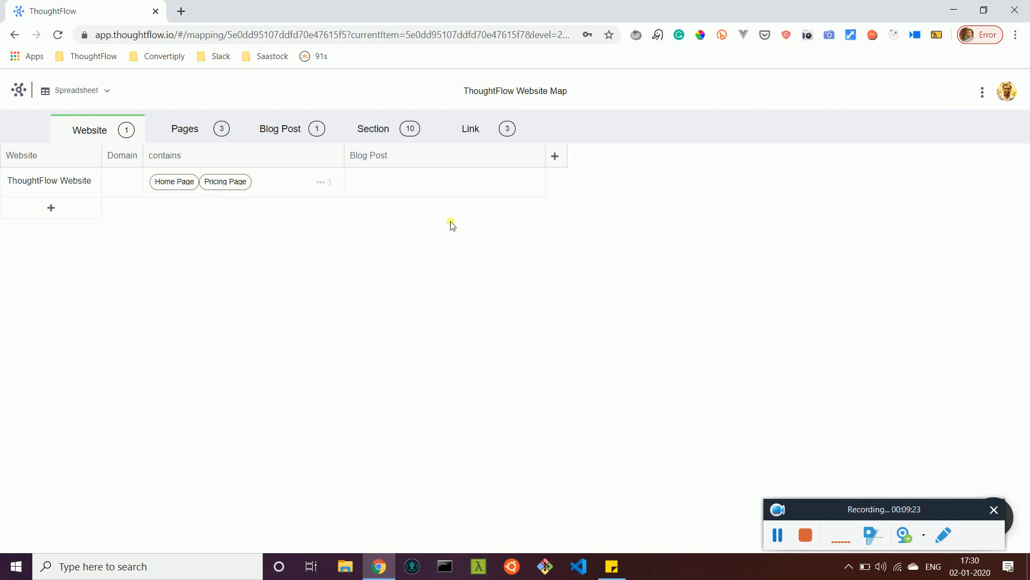
Step: Set the Domain of the ThoughtFlow Website entry to thoughtflow.io and close its details
left_click(49, 188)
left_click(814, 161)
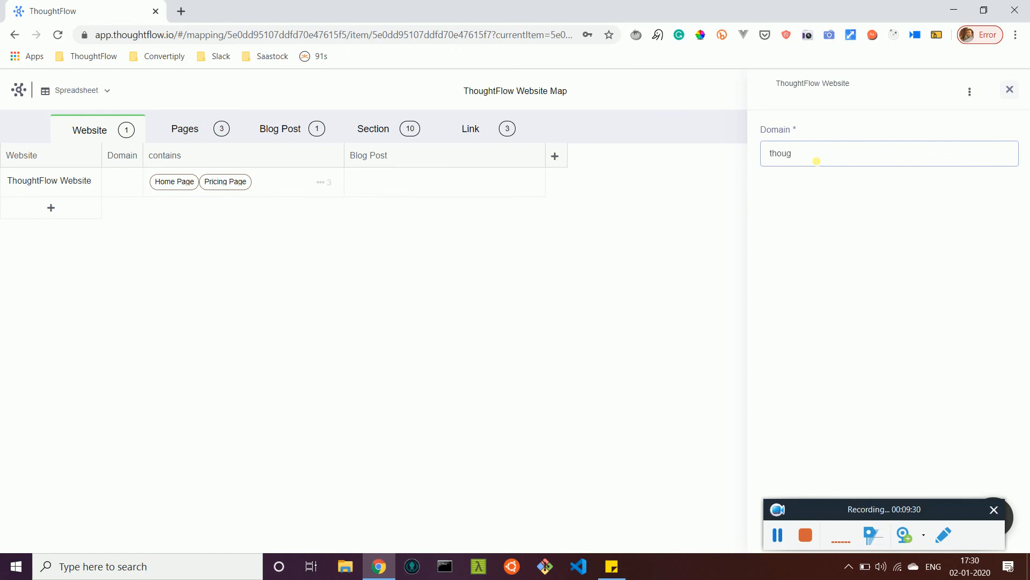
type("thoughtflow.io")
key("Tab")
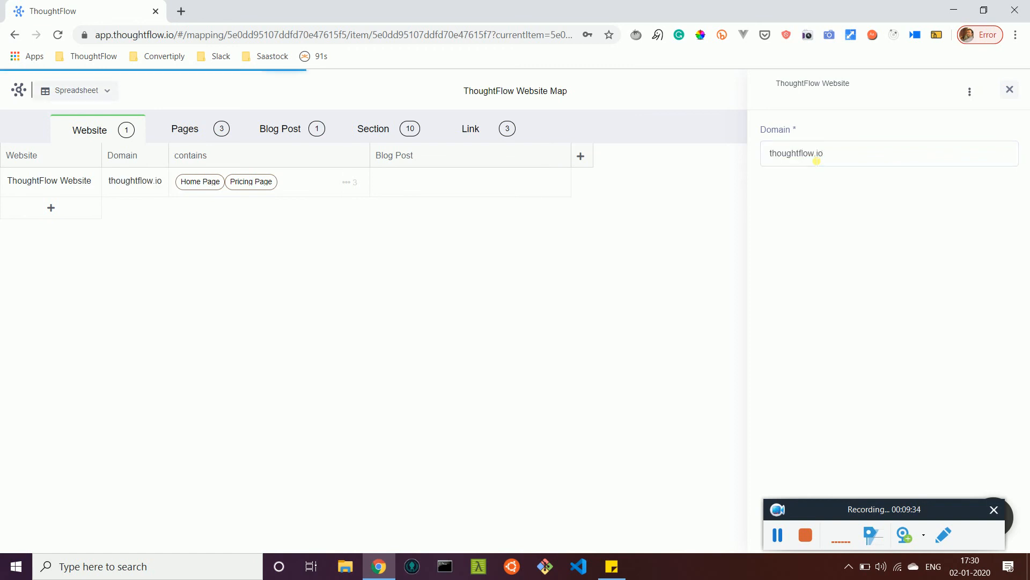
left_click(1011, 90)
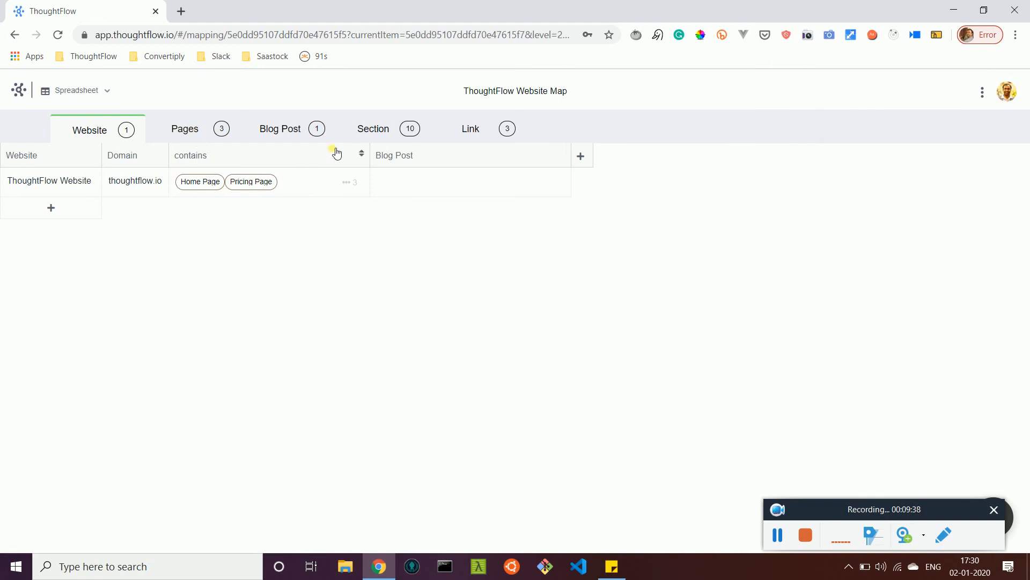
Step: Add a Short Text attribute titled "Title" to the Section table
left_click(379, 132)
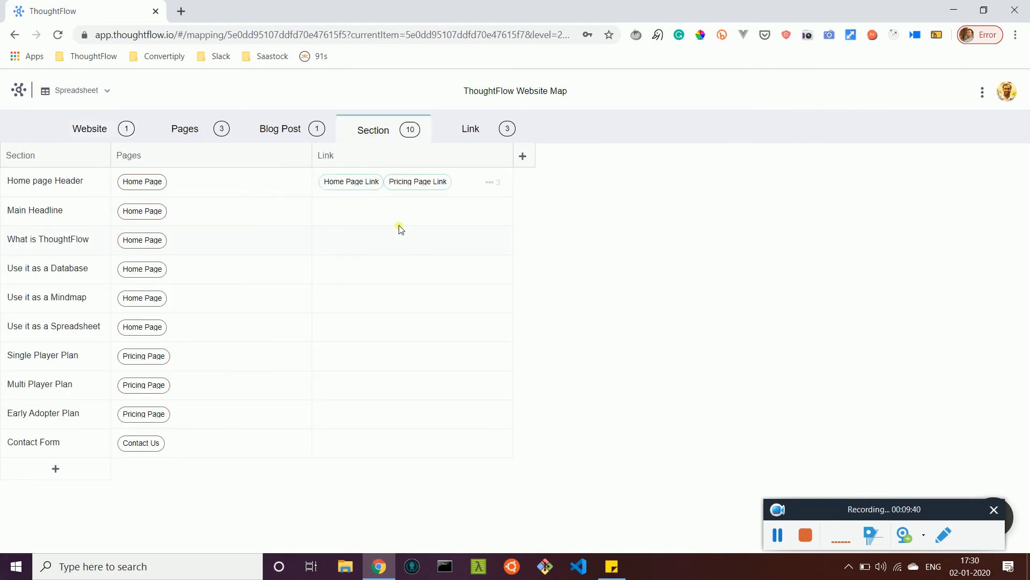
left_click(522, 155)
left_click(568, 191)
left_click(558, 179)
type("Ti")
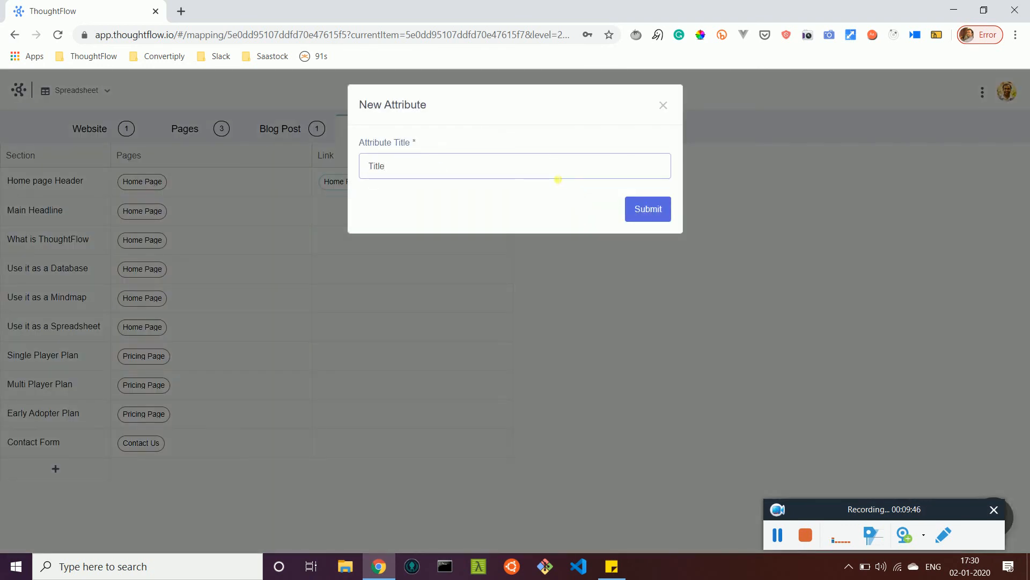
type("tle")
left_click(650, 210)
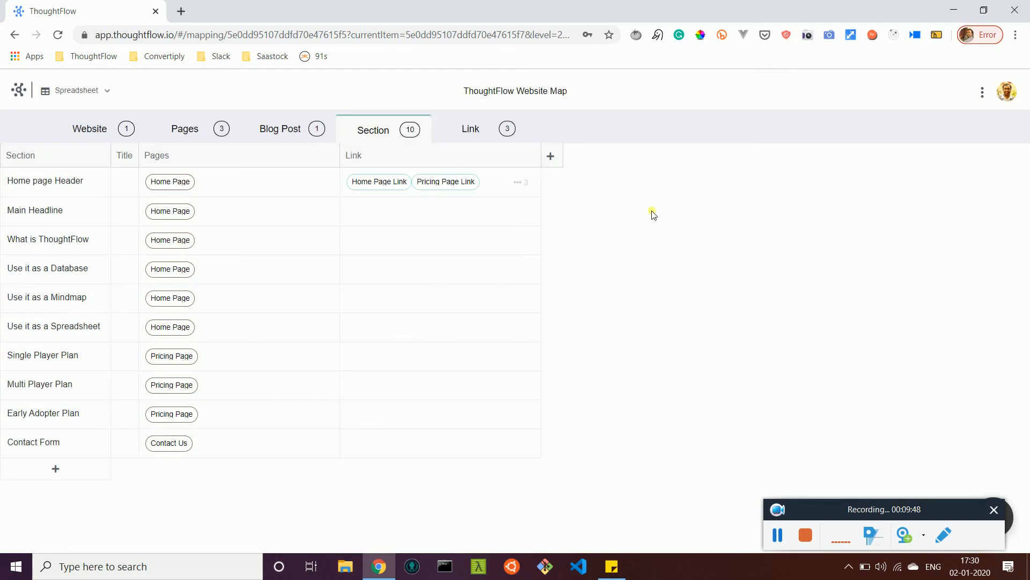
left_click(551, 156)
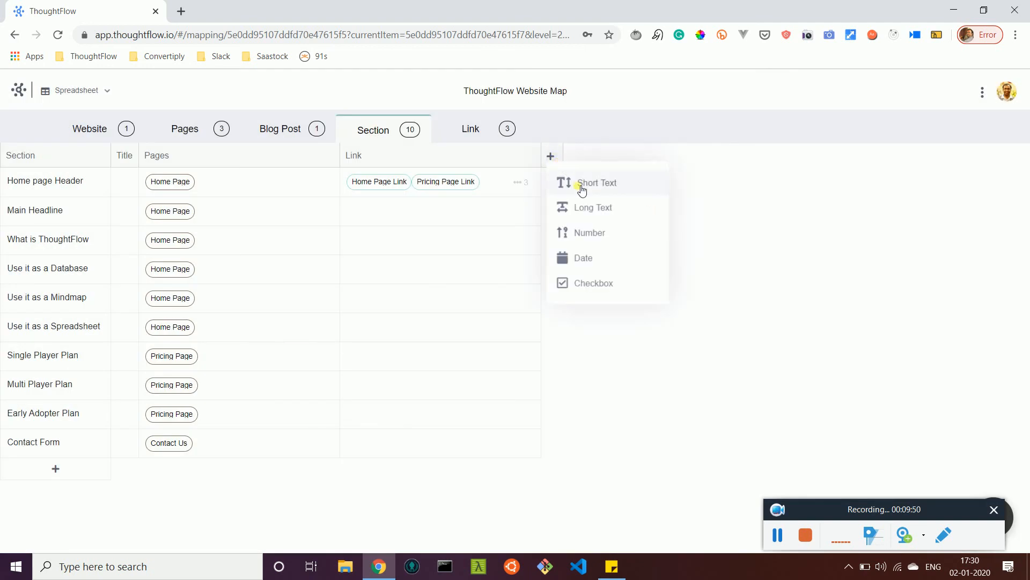
left_click(581, 186)
key("Escape")
Step: Add a Long Text attribute titled "Content" to the Section table
left_click(552, 159)
left_click(594, 214)
type("Content")
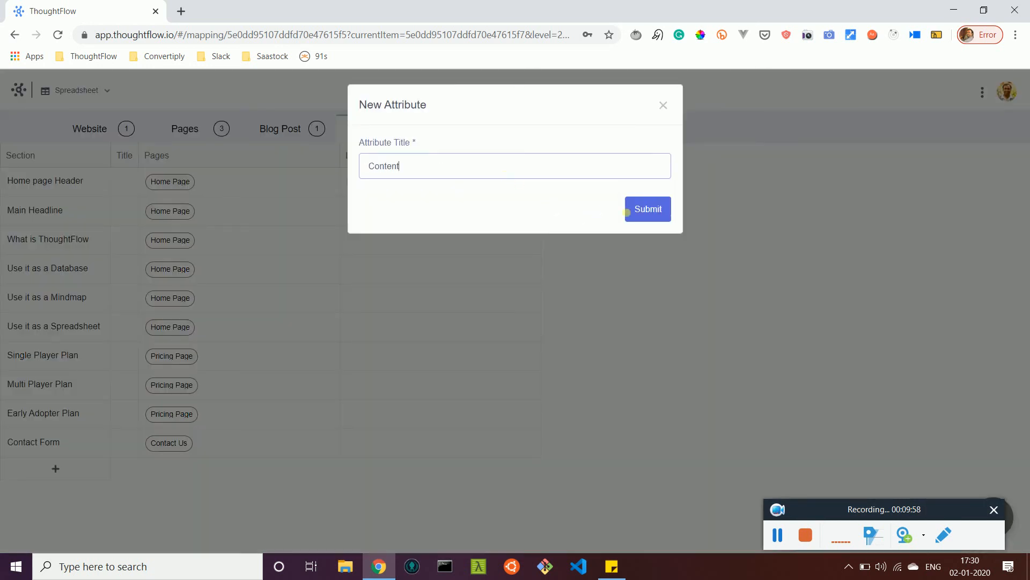
left_click(635, 210)
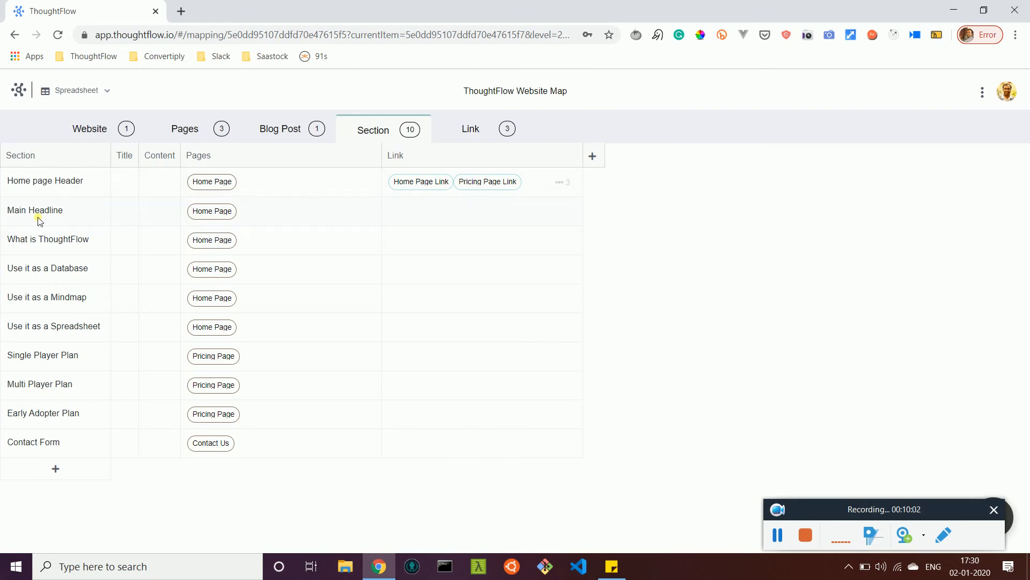
Step: Set the Title of the Main Headline section to "Visual Mapping for Creators" and close its details
left_click(97, 208)
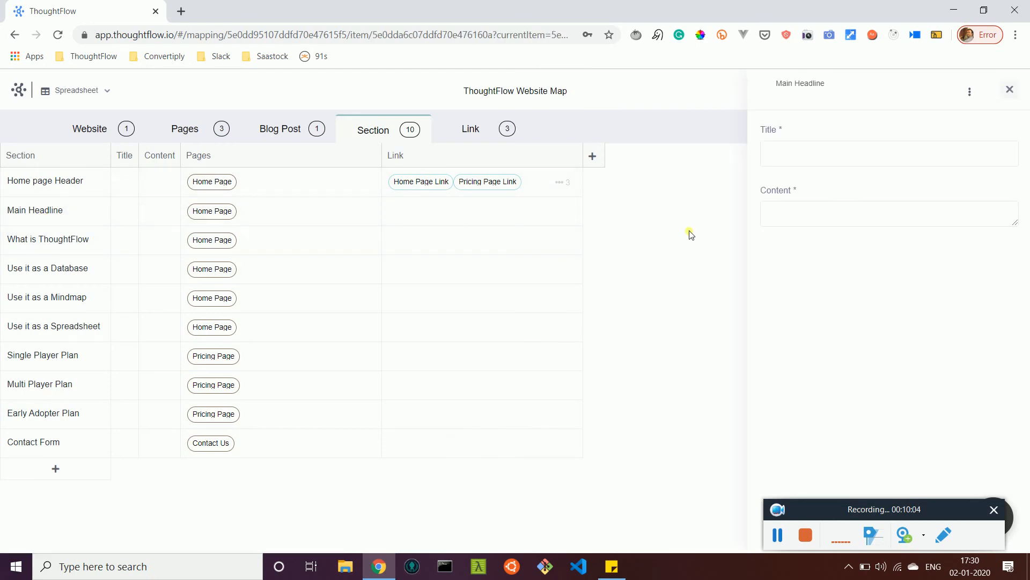
left_click(804, 161)
type("Visual Mapping for Creators")
key("Tab")
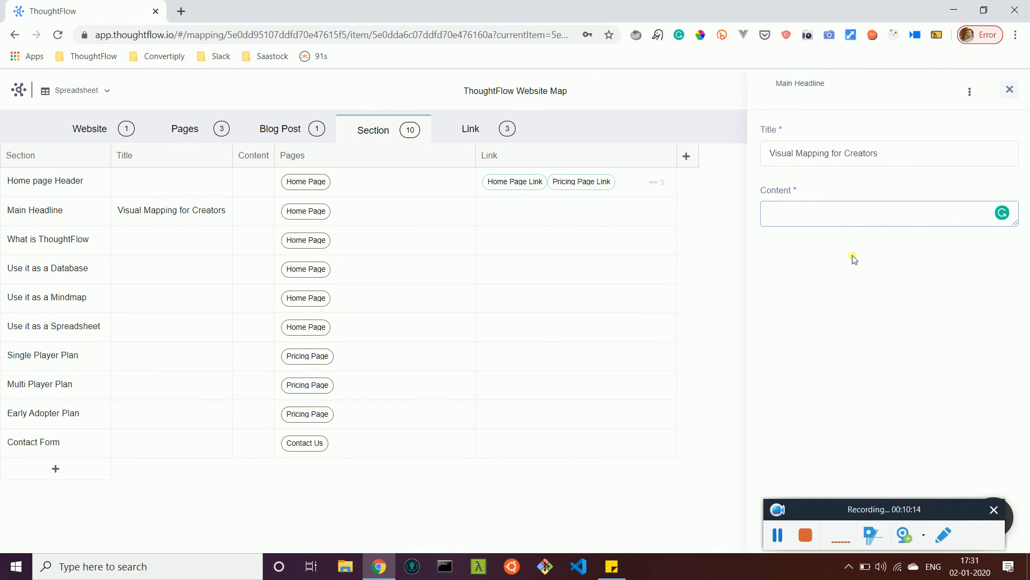
left_click(1011, 97)
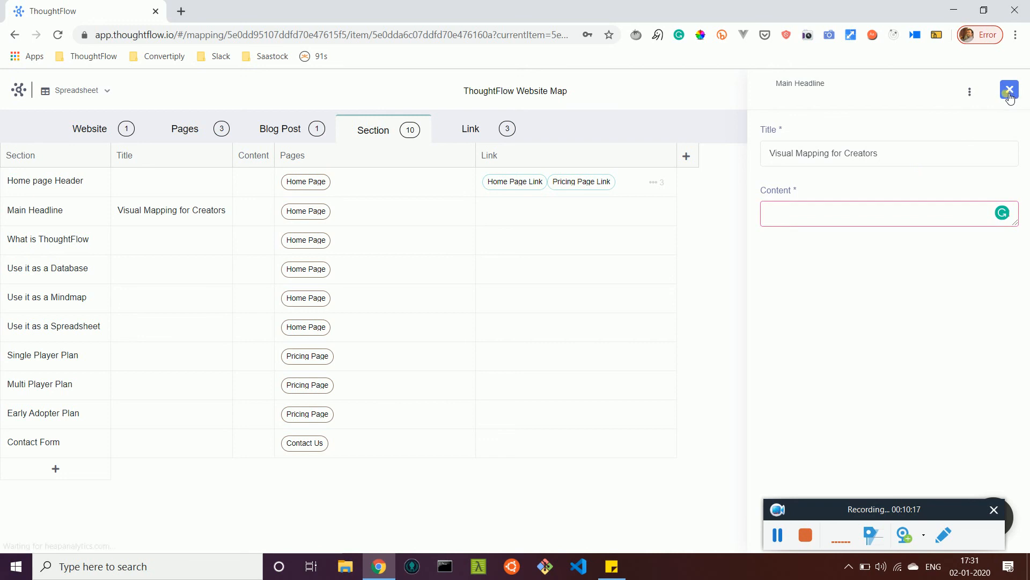
Step: Examine the website map in the Data Structures, Mindmap and Spreadsheet views, ending on Data Structures
left_click(89, 119)
left_click(80, 90)
left_click(93, 172)
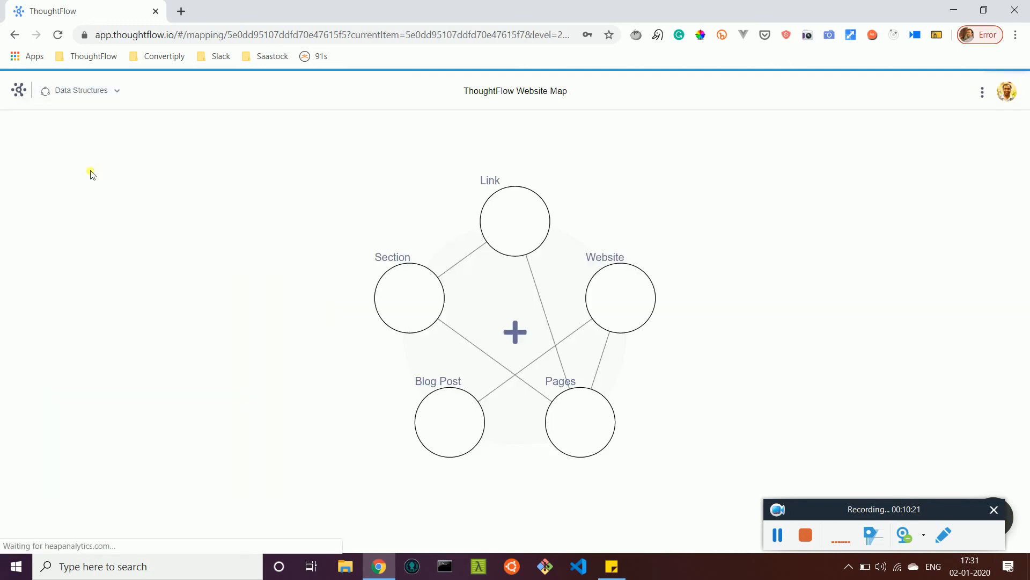
left_click(94, 91)
left_click(90, 130)
left_click(82, 91)
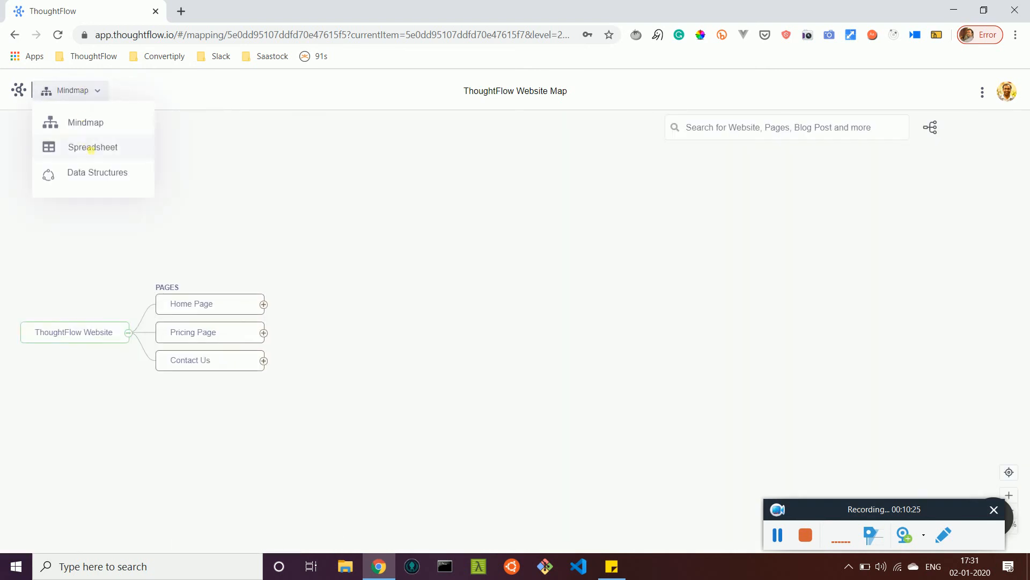
left_click(91, 149)
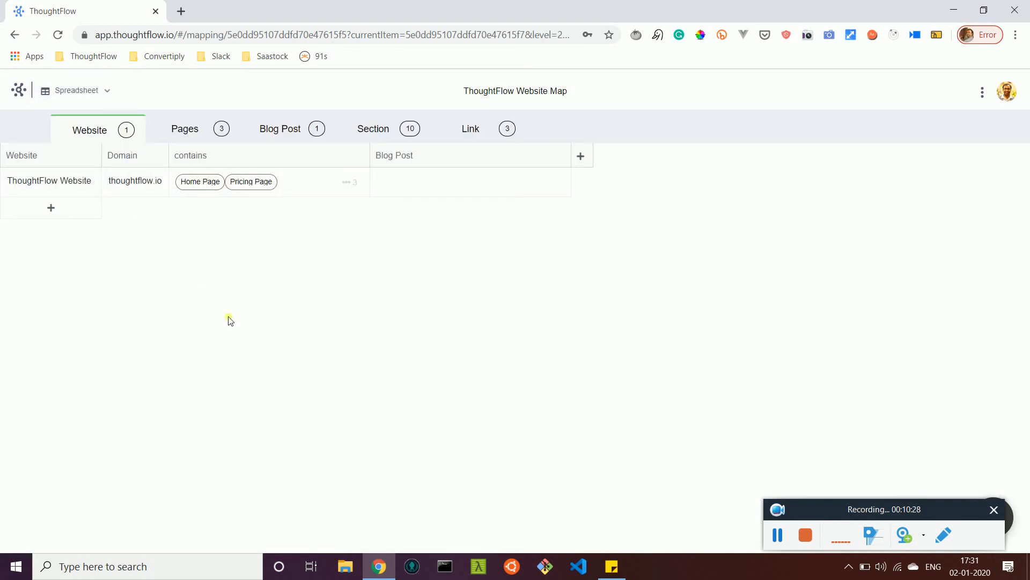
left_click(99, 91)
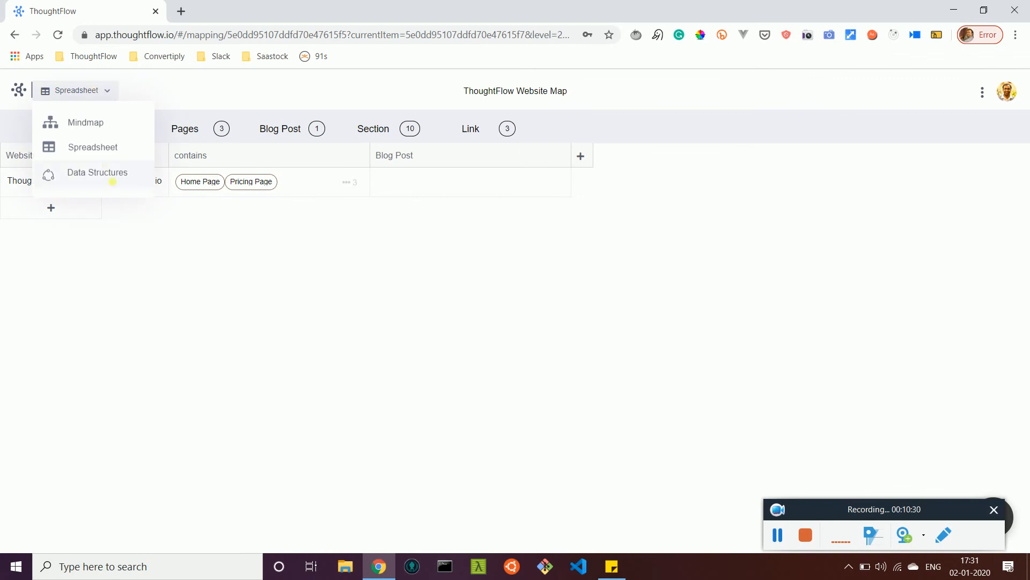
left_click(112, 181)
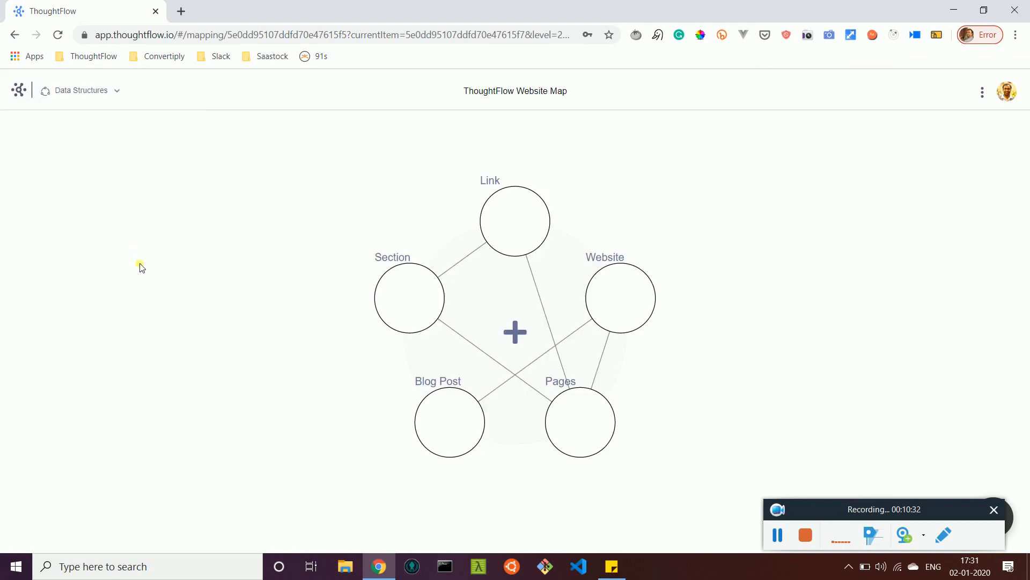
Step: Check the options available for the whole map and return to the Spreadsheet view
left_click(982, 92)
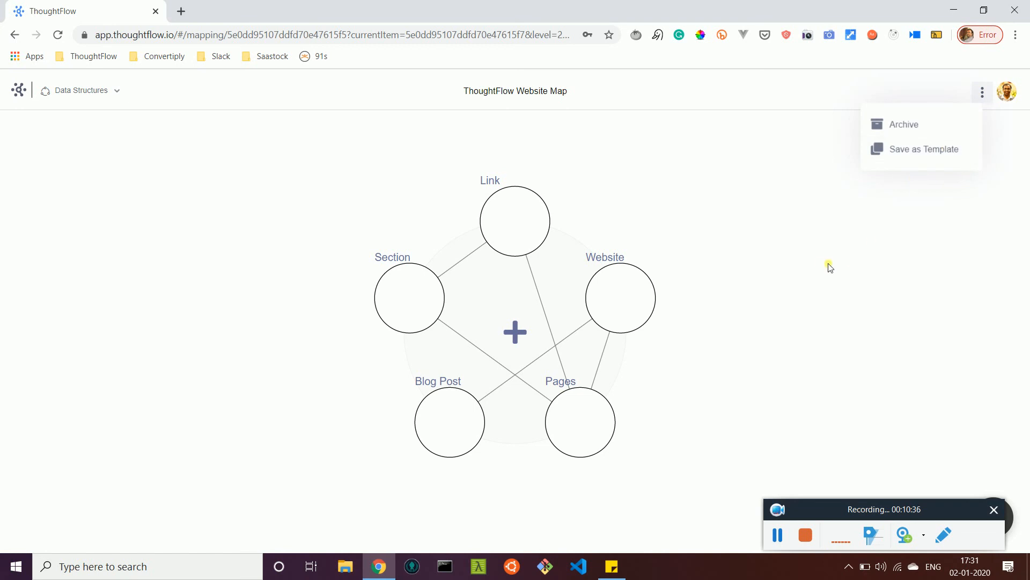
left_click(71, 91)
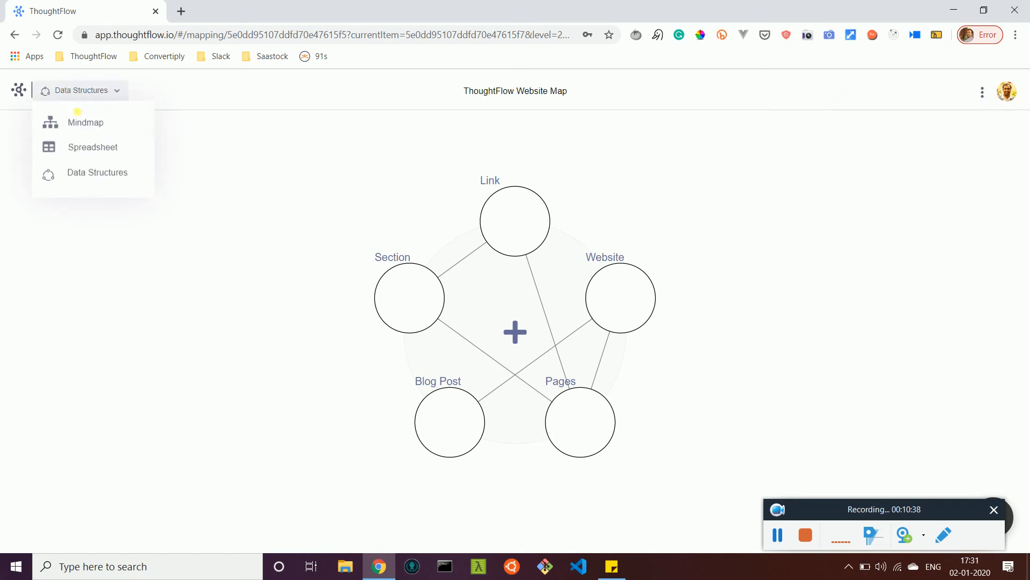
left_click(93, 154)
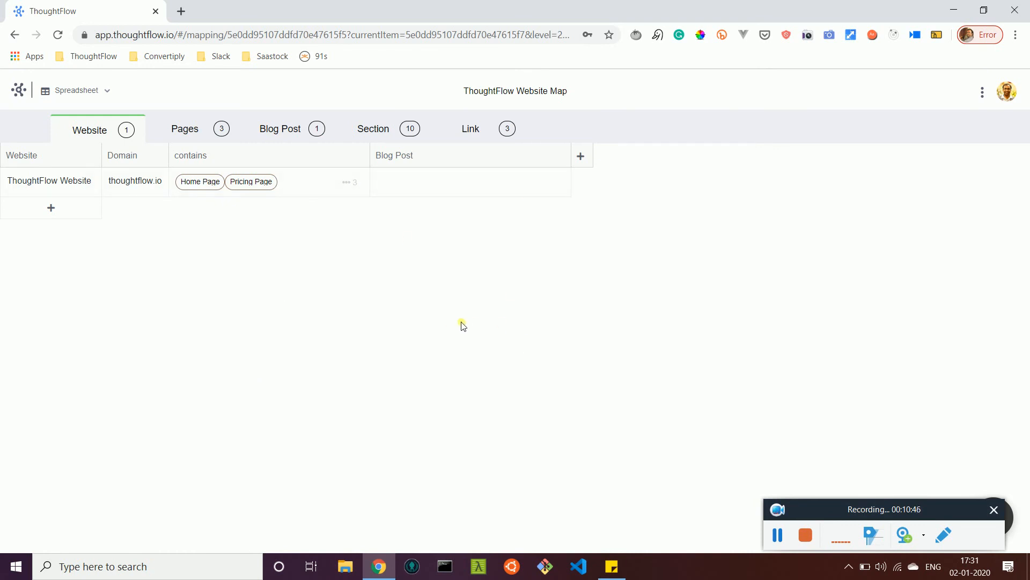
Step: Review the attribute types available for the Website table, then show the Blog Post table
left_click(582, 157)
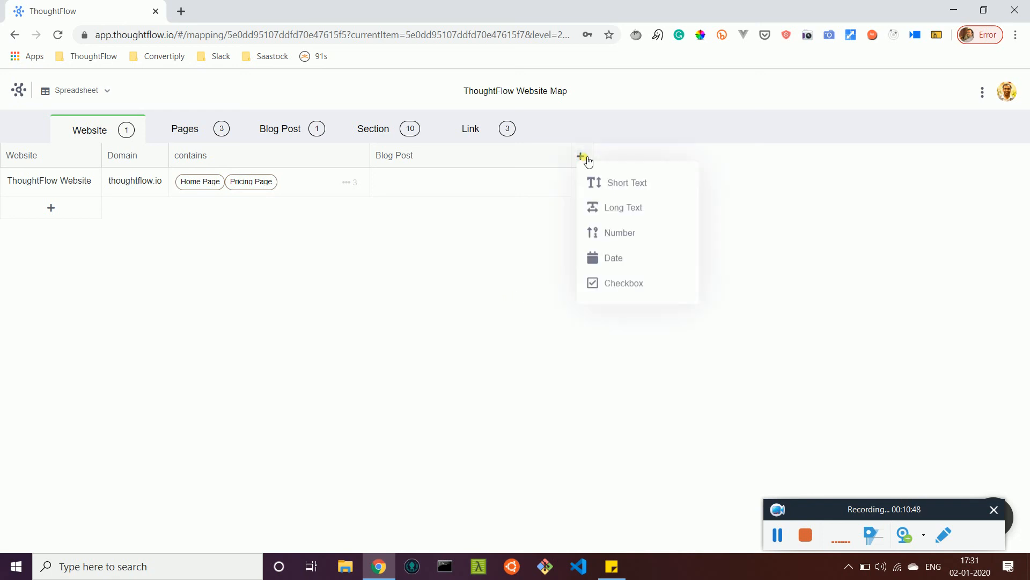
left_click(474, 285)
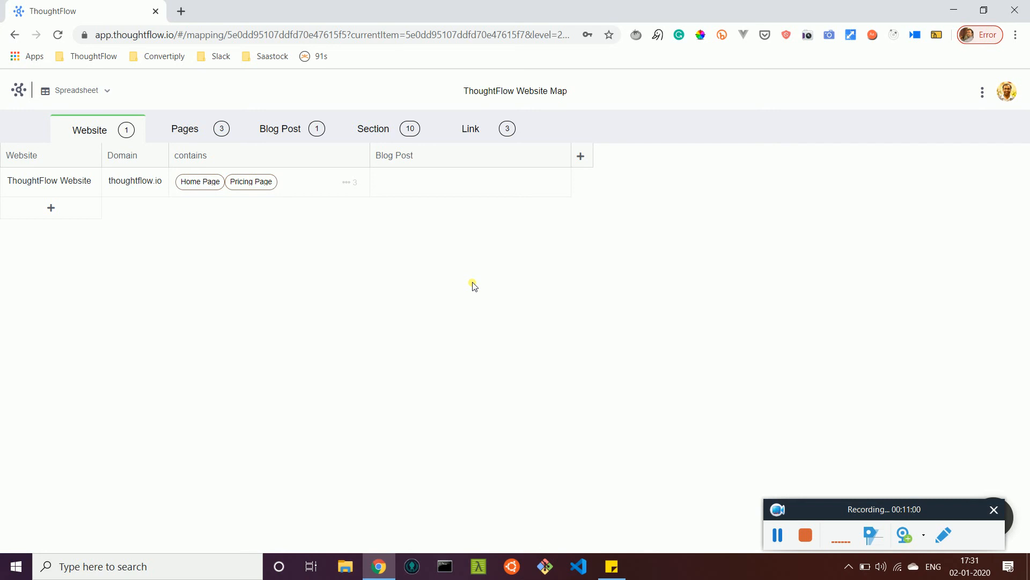
left_click(288, 137)
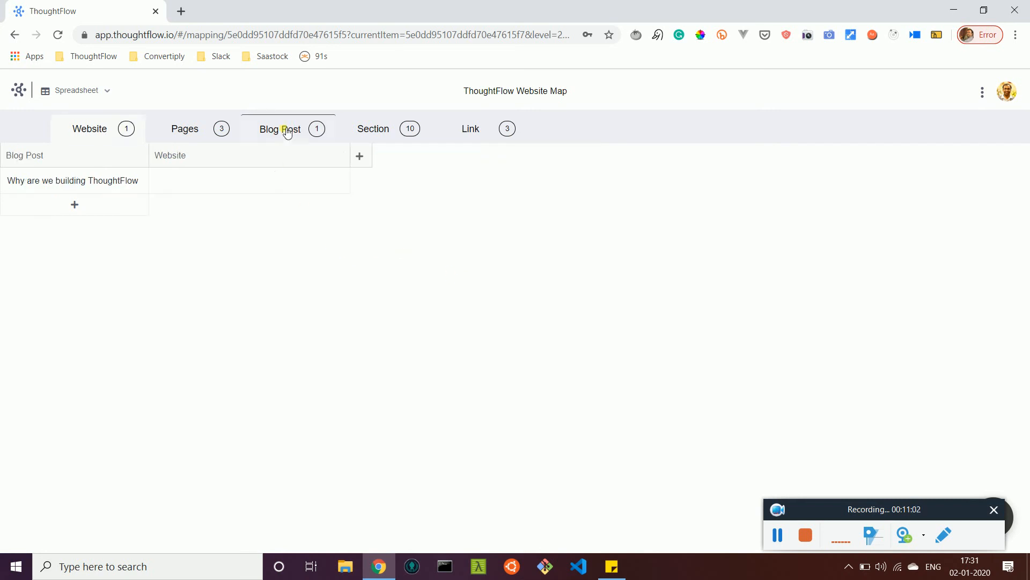